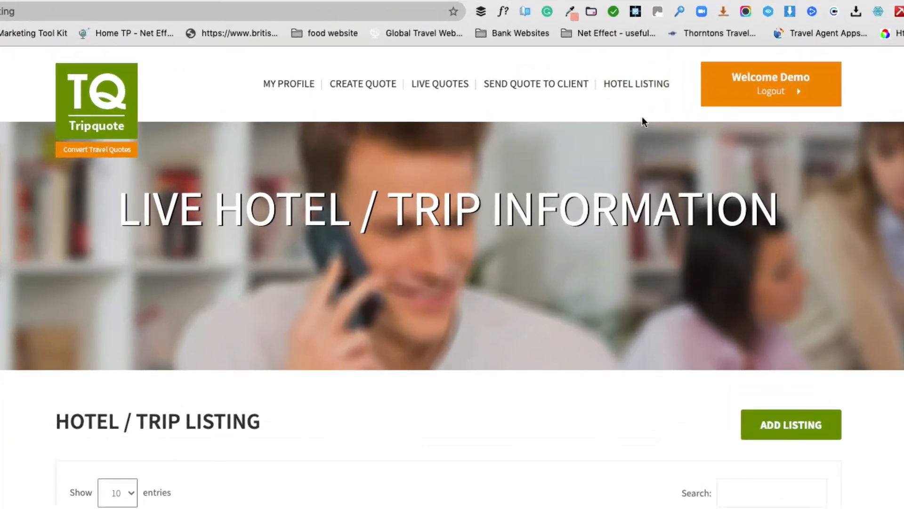
Step: Reload the hotel and trip listing, scroll its eight entries, and open Pangkor Laut Resort for editing
click(638, 89)
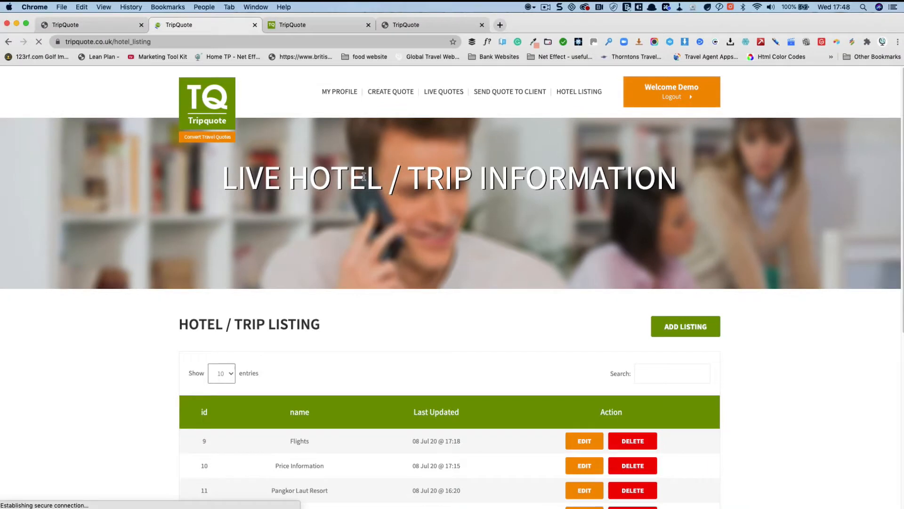
scroll(409, 228, down, 5)
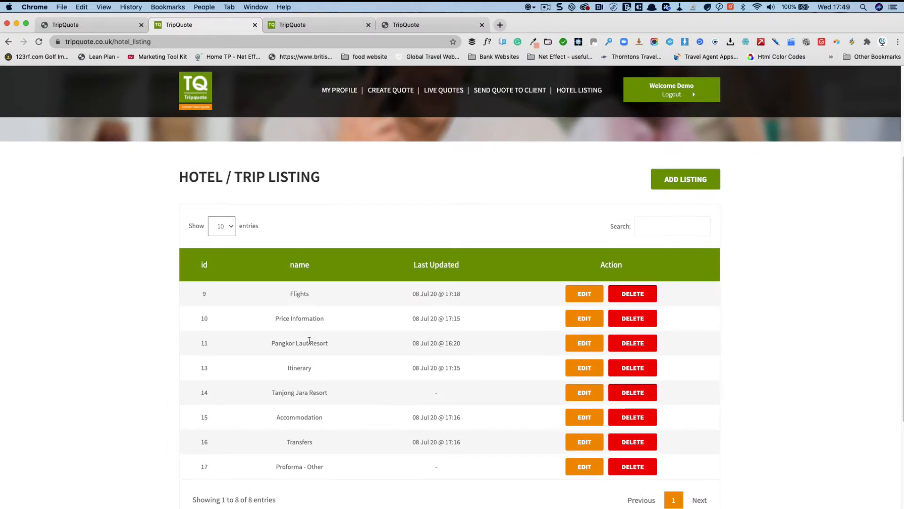
scroll(310, 340, down, 1)
scroll(310, 340, down, 3)
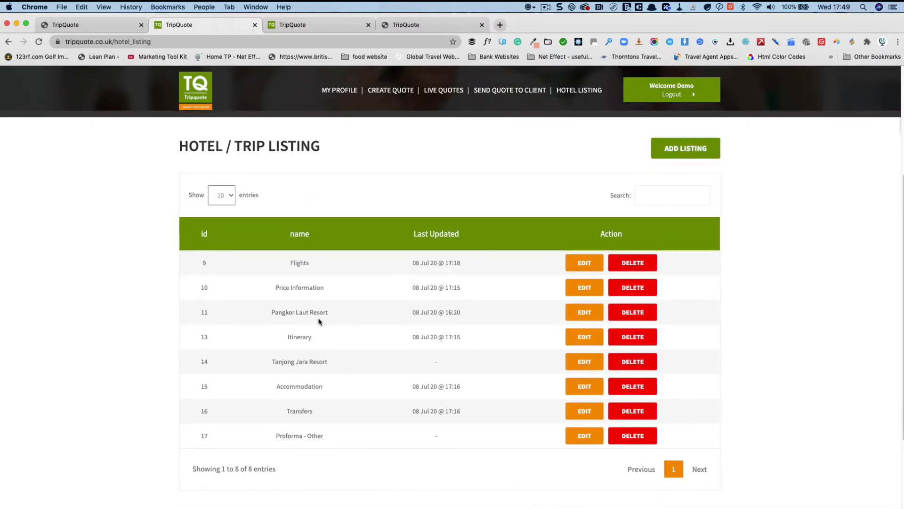
click(591, 312)
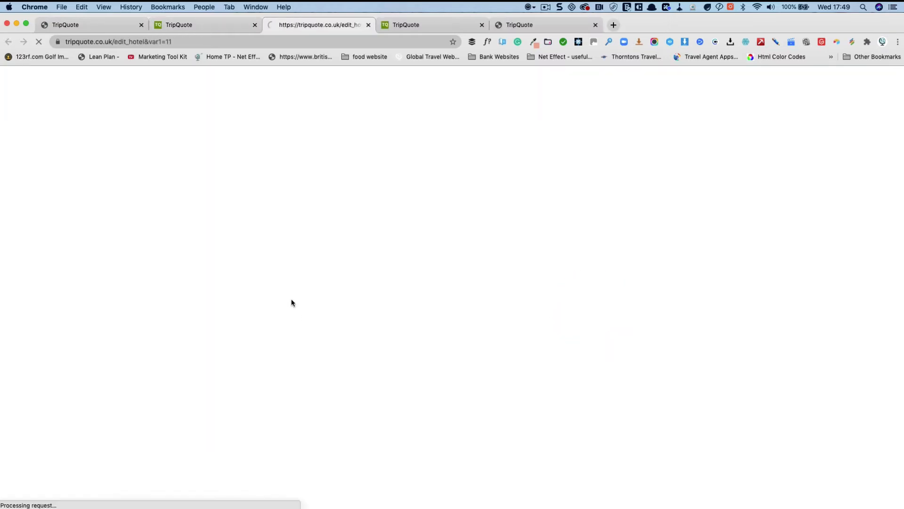
Step: Scroll through the Pangkor Laut Resort description and photo gallery, then return to the top
scroll(128, 312, down, 3)
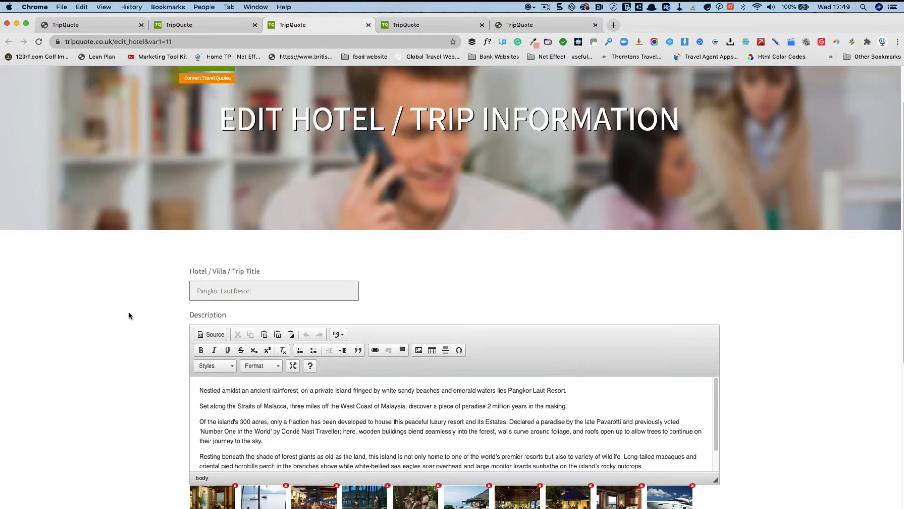
scroll(152, 252, down, 1)
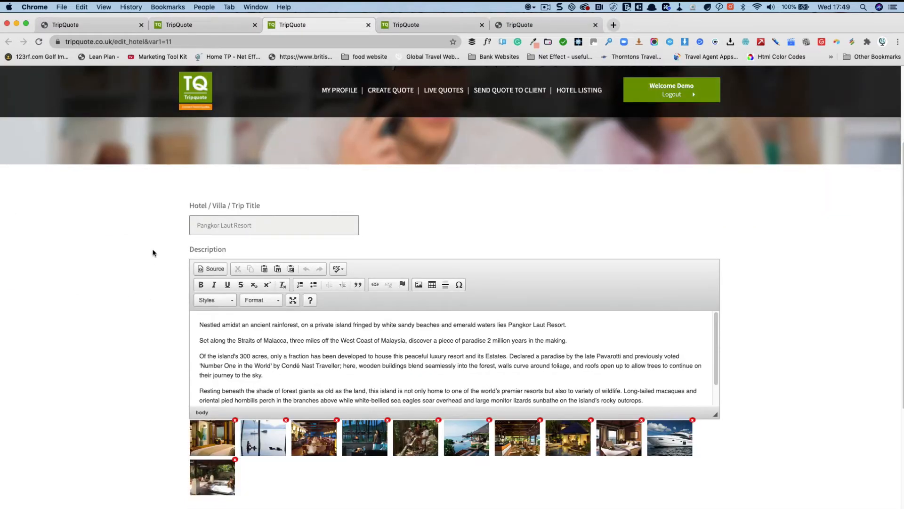
drag(208, 319, 274, 367)
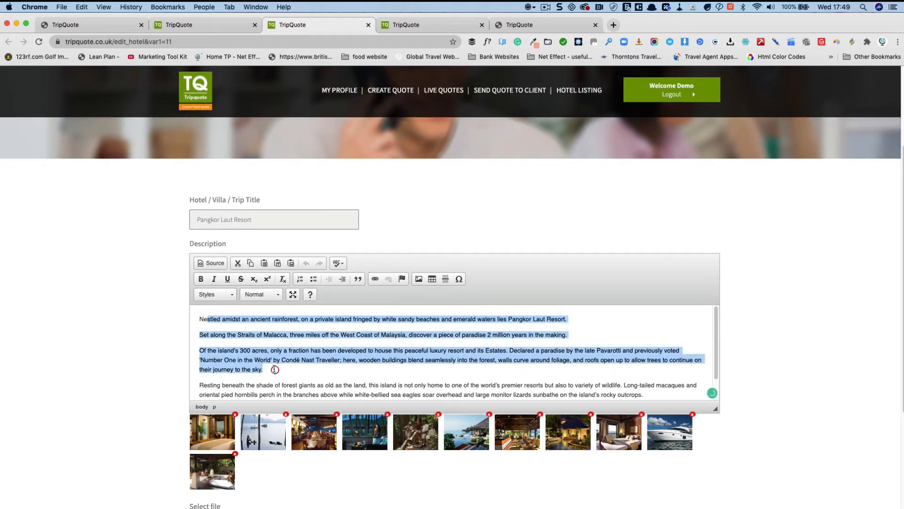
scroll(273, 366, down, 2)
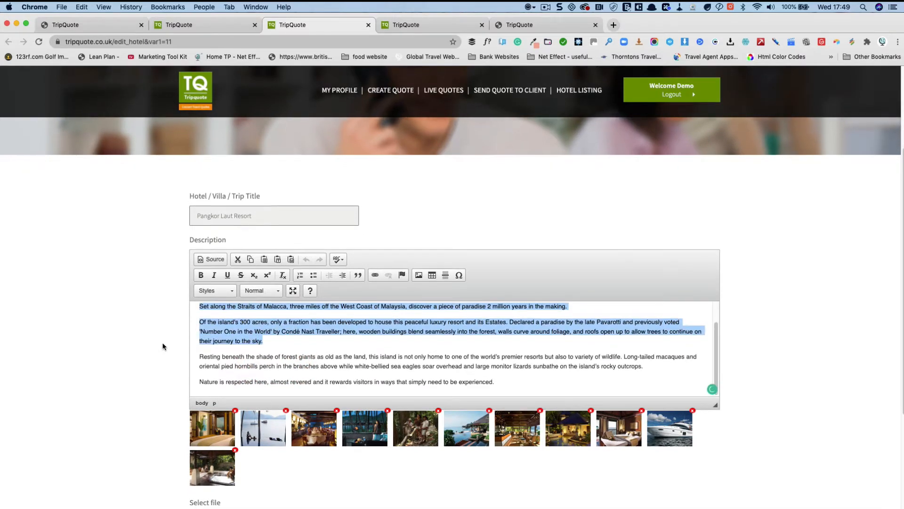
scroll(164, 347, down, 2)
click(222, 302)
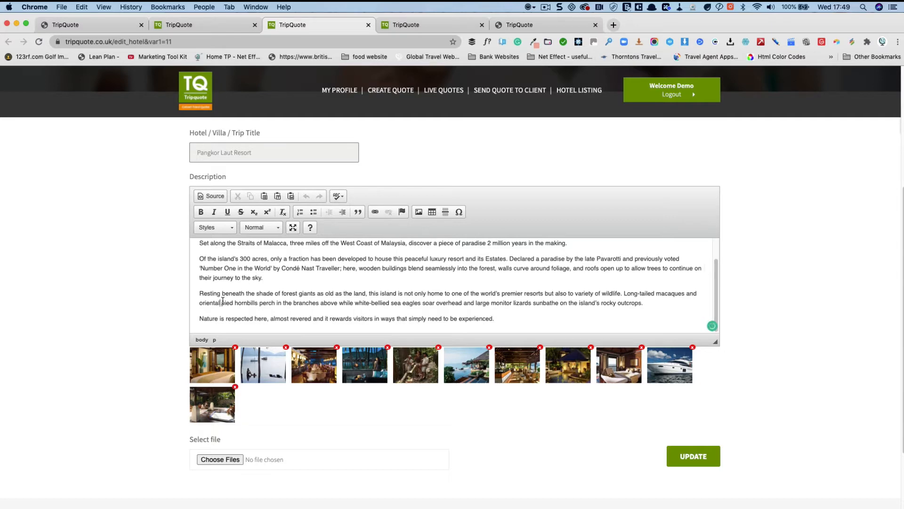
scroll(346, 434, down, 2)
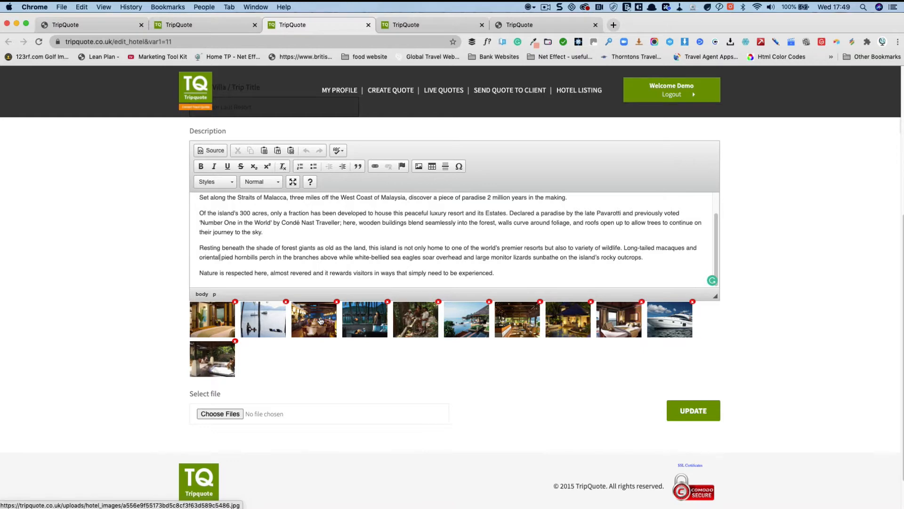
scroll(332, 303, up, 5)
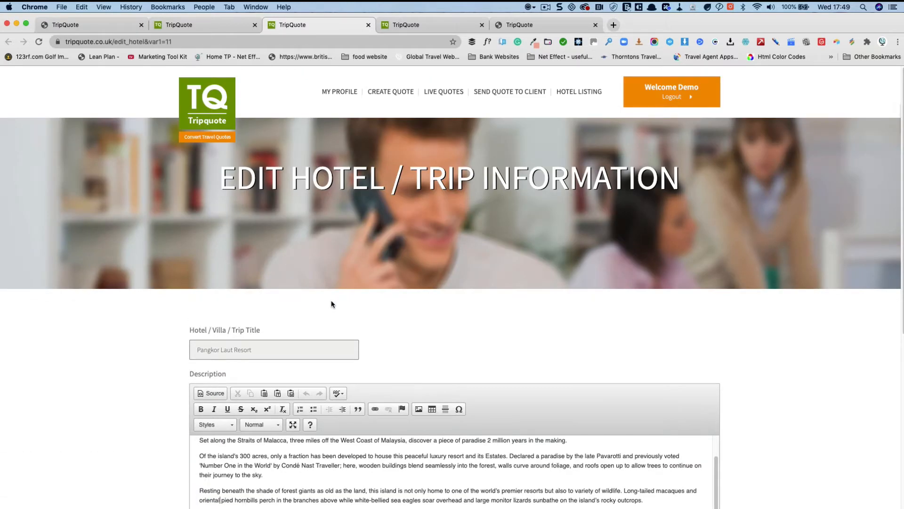
Step: Start a new client quote with title Mr and the client's first name and surname
click(394, 96)
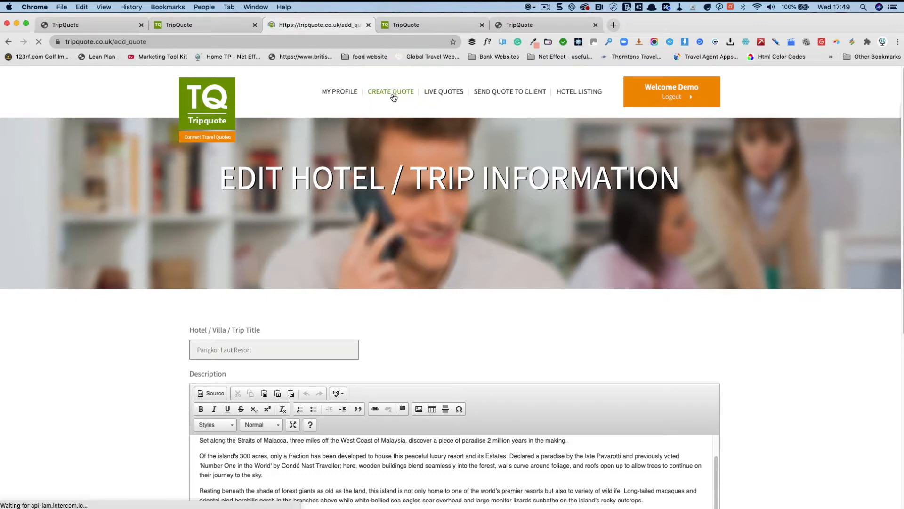
scroll(302, 292, down, 2)
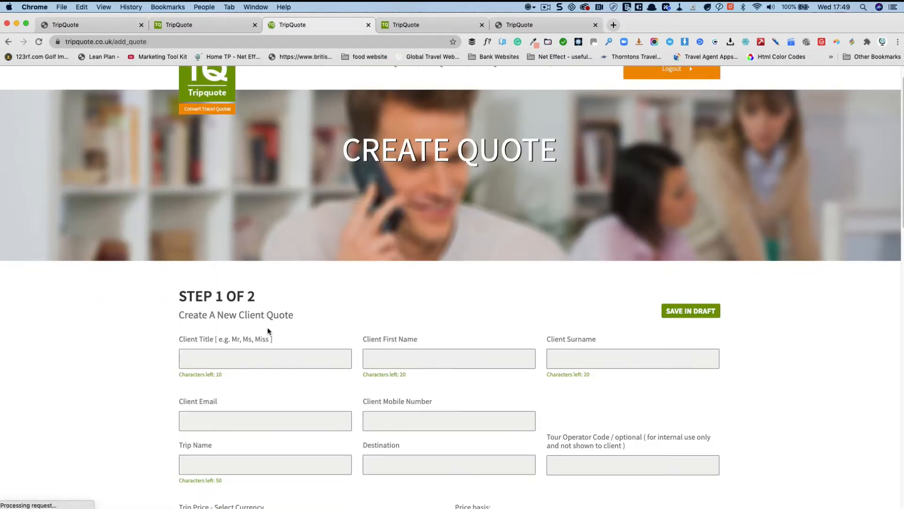
click(245, 347)
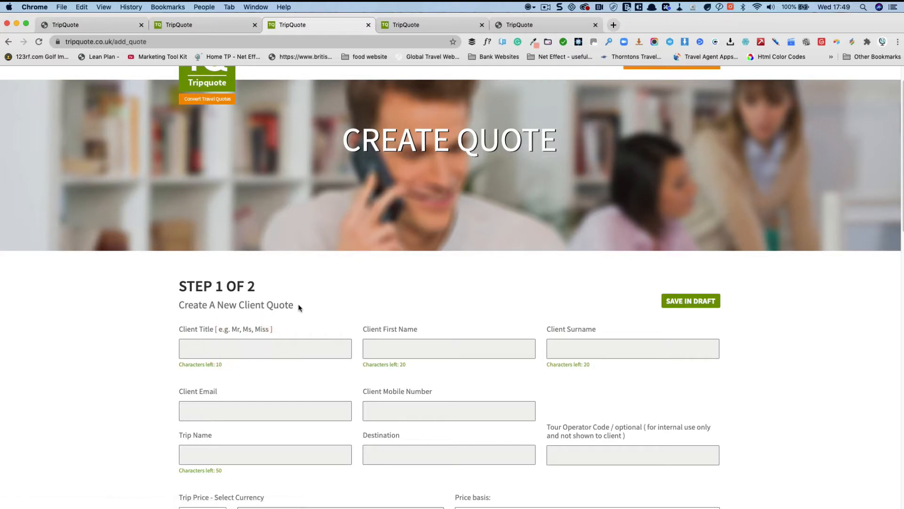
text(Mr)
key(Tab)
Step: Enter trip name 'Family Trip to Malaysia', destination Malaysia and trip price 1,199
scroll(299, 289, down, 5)
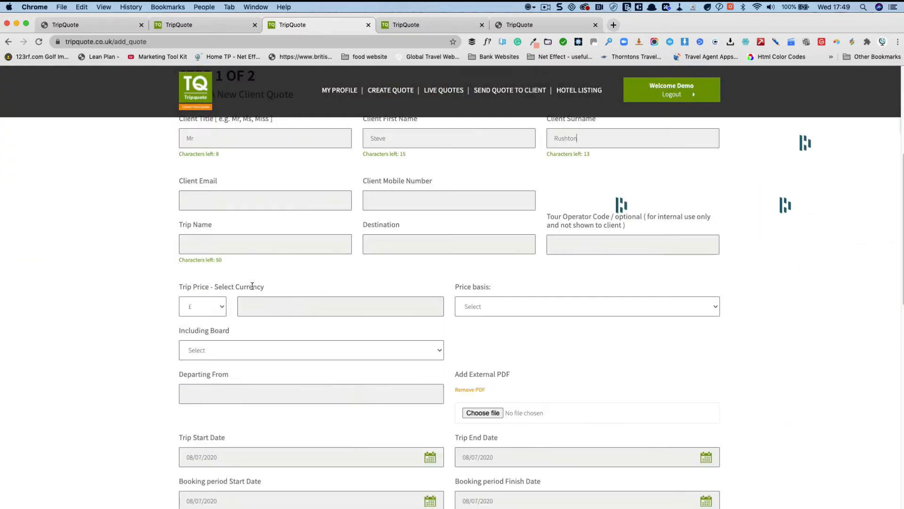
click(251, 250)
text(Family Trip to Malaysia)
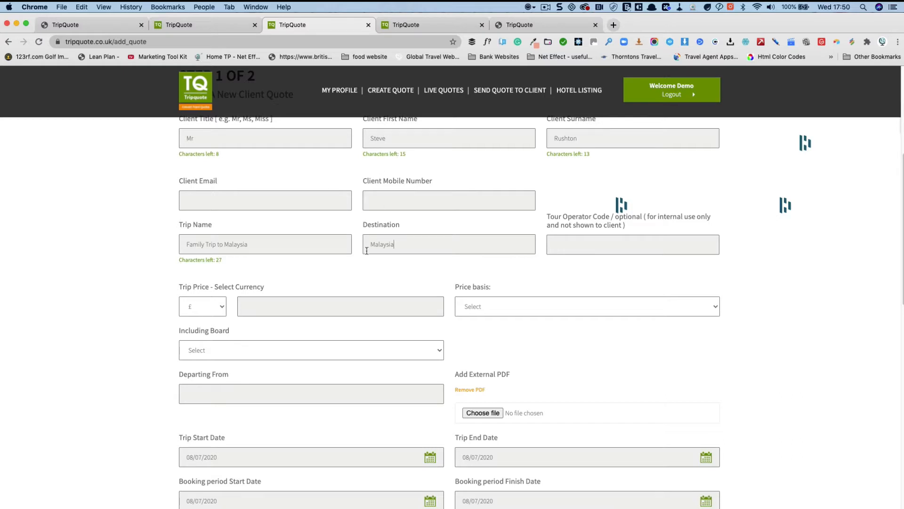
click(351, 302)
text(1.199)
Step: Set price basis to Total Trip Price, board to Bed & Breakfast, departure from London Heathrow
click(510, 304)
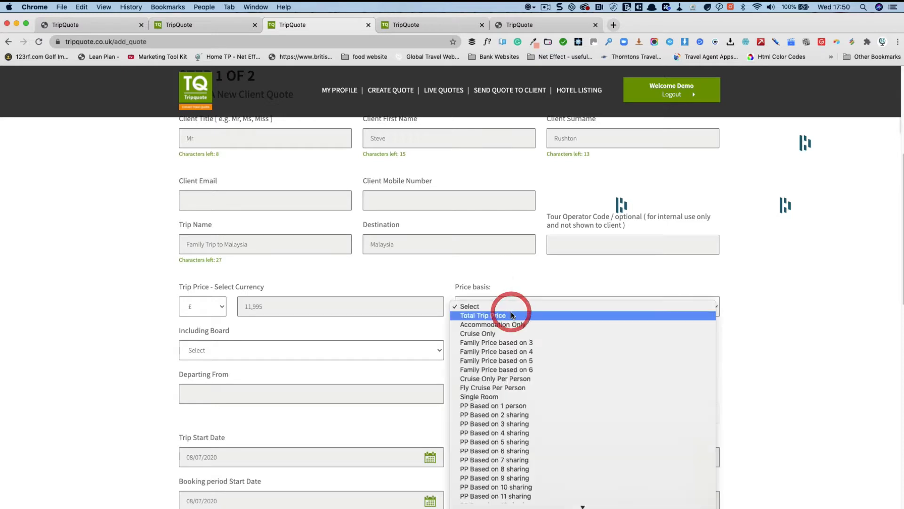
click(511, 314)
click(323, 351)
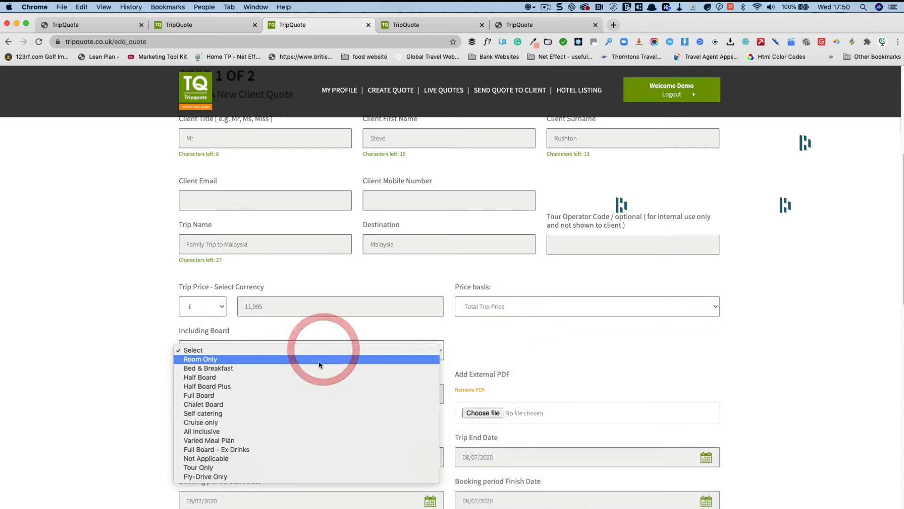
click(316, 359)
scroll(584, 355, down, 5)
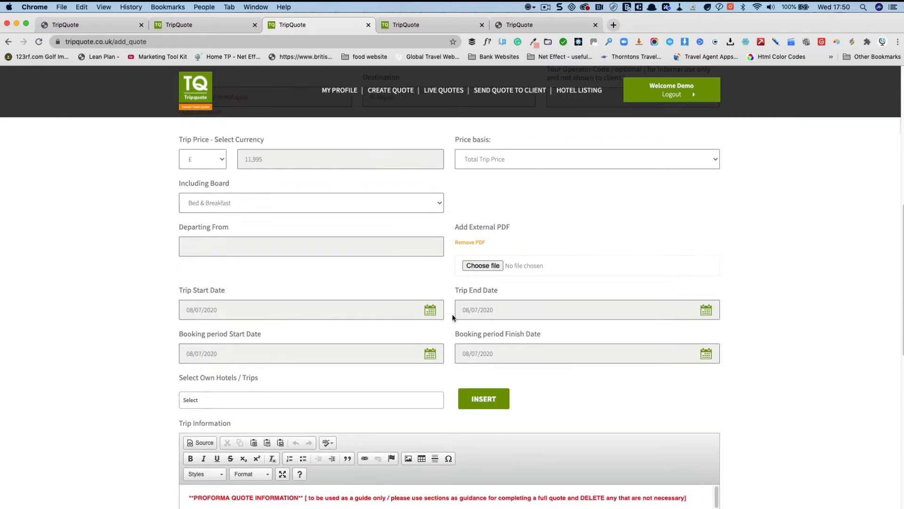
click(258, 241)
text(London Heathrow)
Step: Set the trip start date to 01/07/2021
click(347, 317)
click(313, 331)
click(314, 331)
double_click(313, 331)
double_click(313, 331)
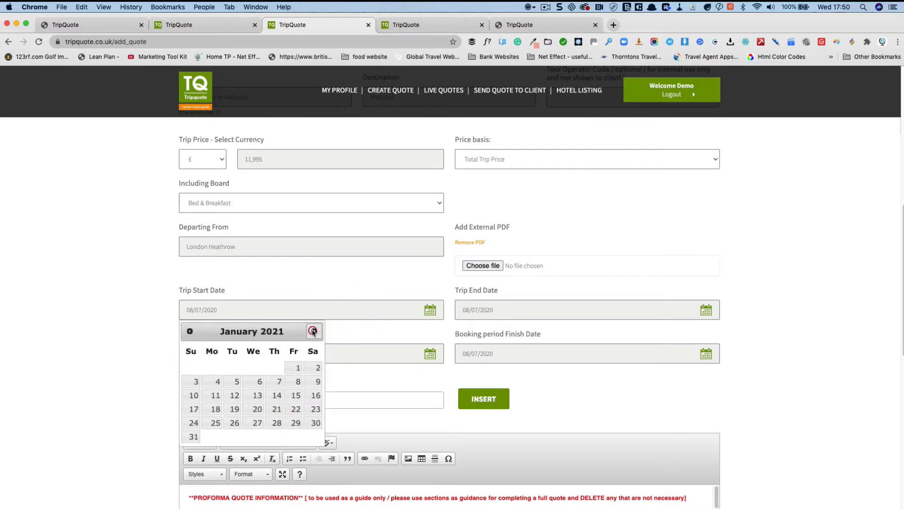
double_click(313, 331)
click(313, 331)
click(313, 331)
click(314, 331)
click(313, 331)
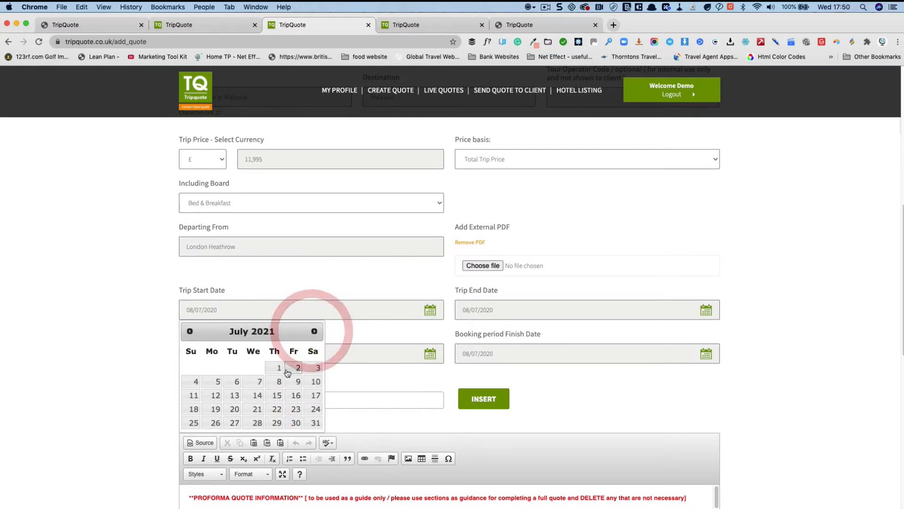
click(276, 367)
click(483, 313)
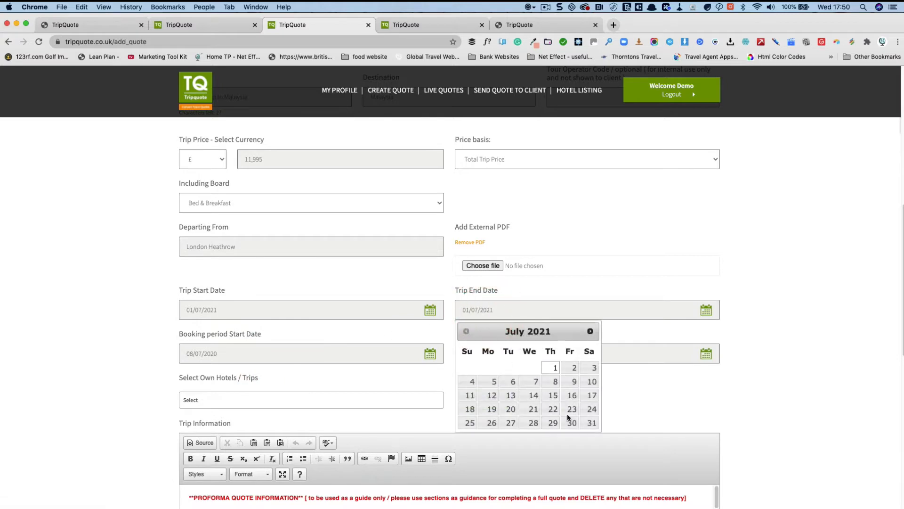
Step: Set the trip end date to 22/07/2021 and the booking finish date to 31/07/2020
click(553, 397)
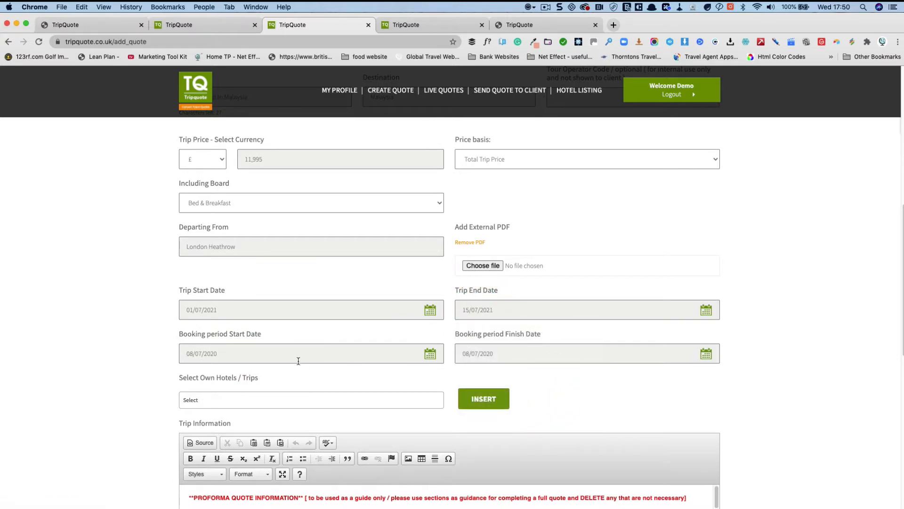
click(500, 311)
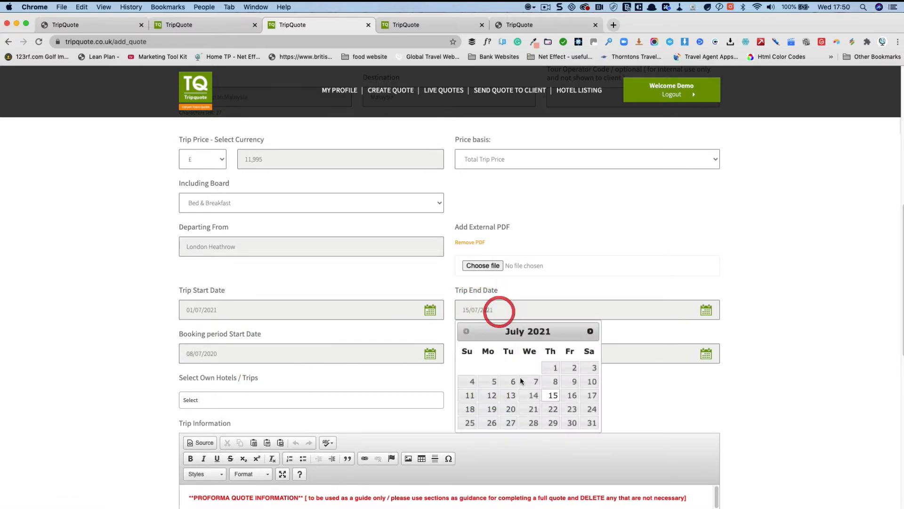
click(552, 408)
click(289, 358)
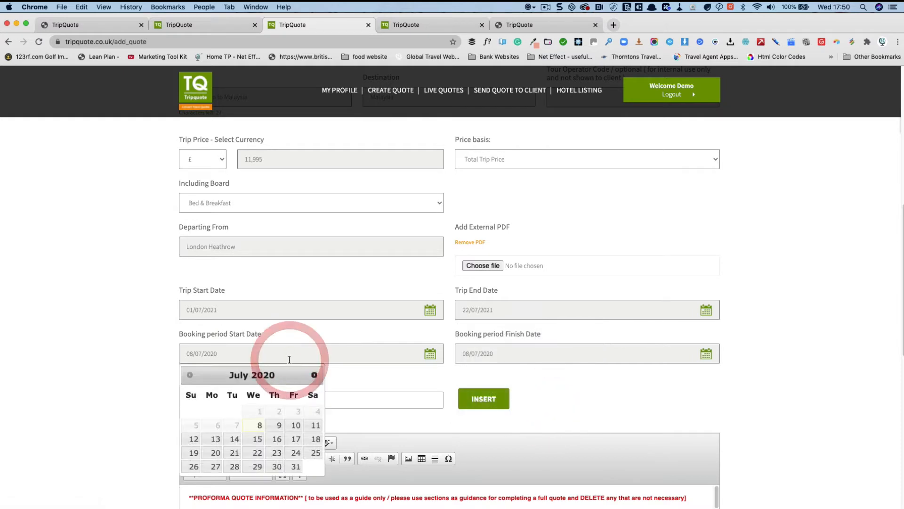
click(512, 353)
click(570, 467)
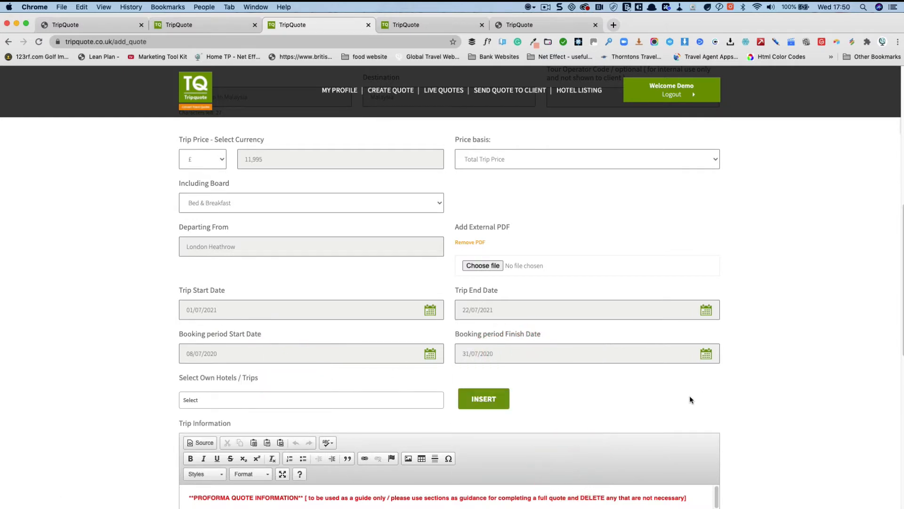
Step: Enlarge the Trip Information editor and delete all of its proforma template text
scroll(706, 391, down, 5)
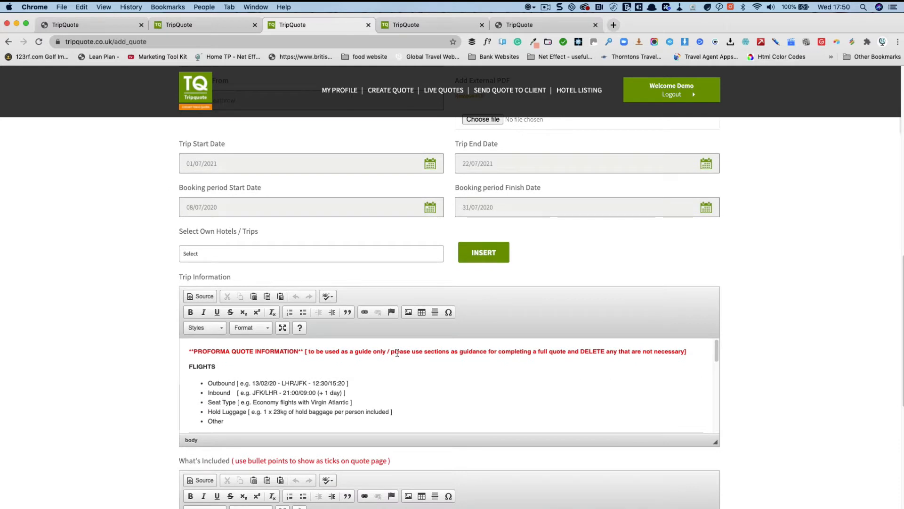
drag(716, 442, 716, 482)
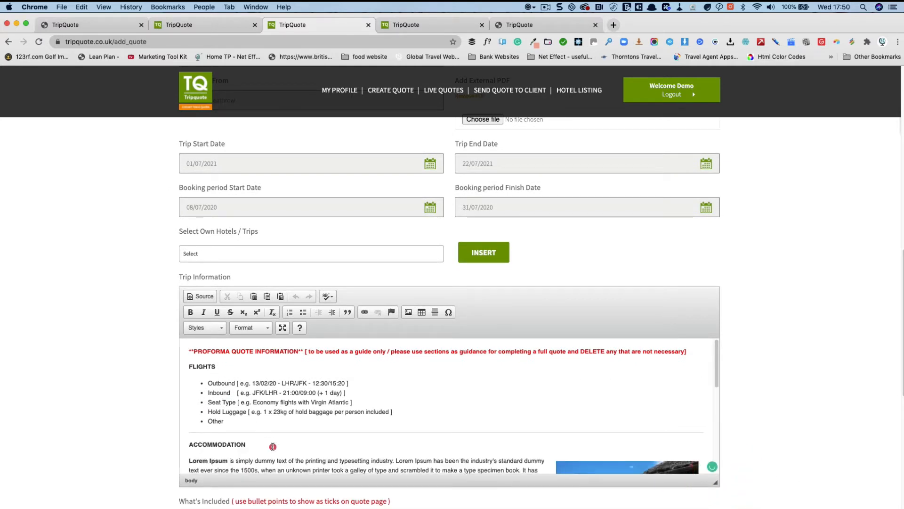
click(260, 428)
drag(190, 351, 319, 492)
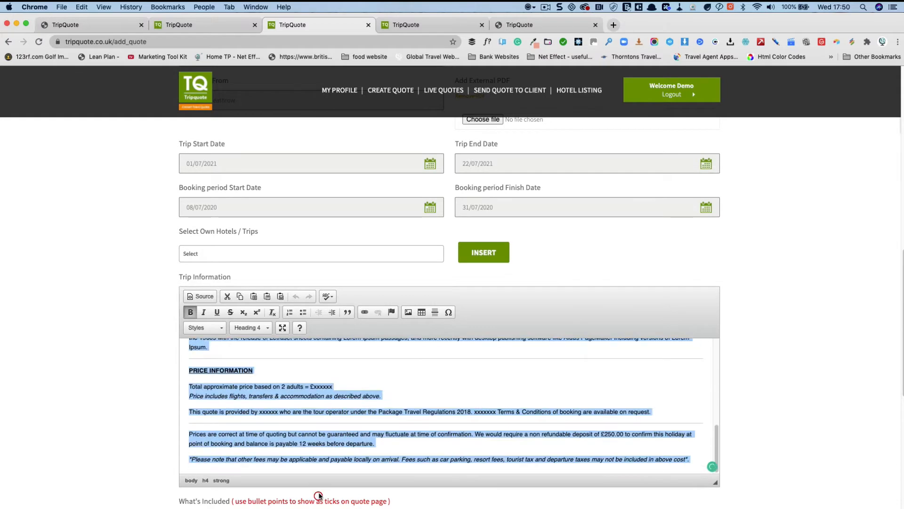
key(BackSpace)
scroll(185, 313, up, 1)
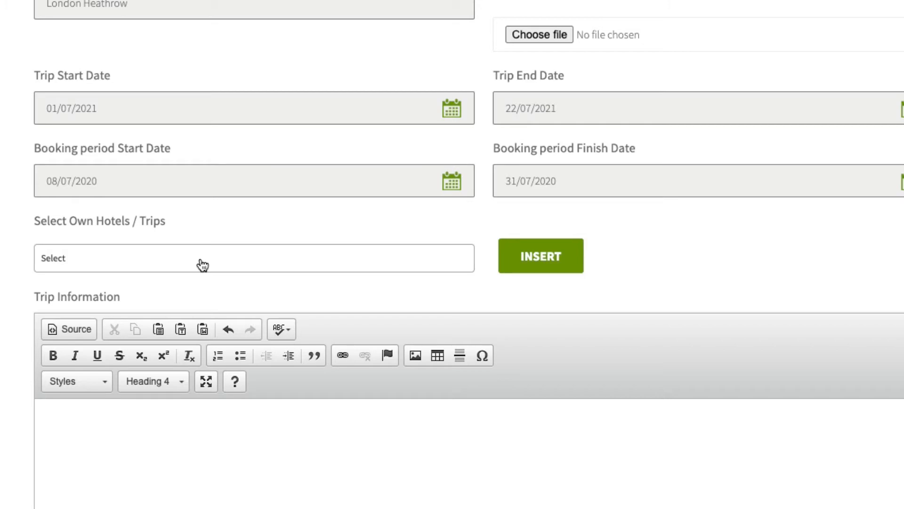
click(192, 255)
text(pan)
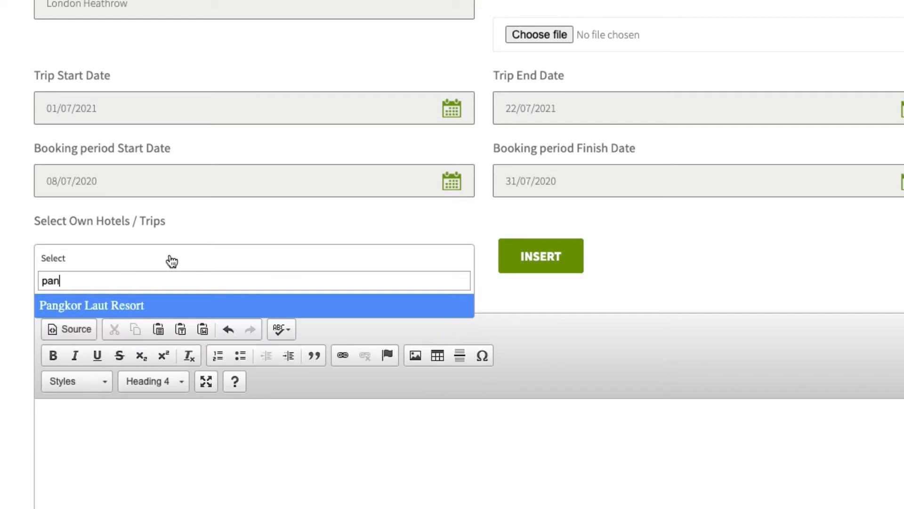
key(BackSpace)
key(BackSpace)
key(BackSpace)
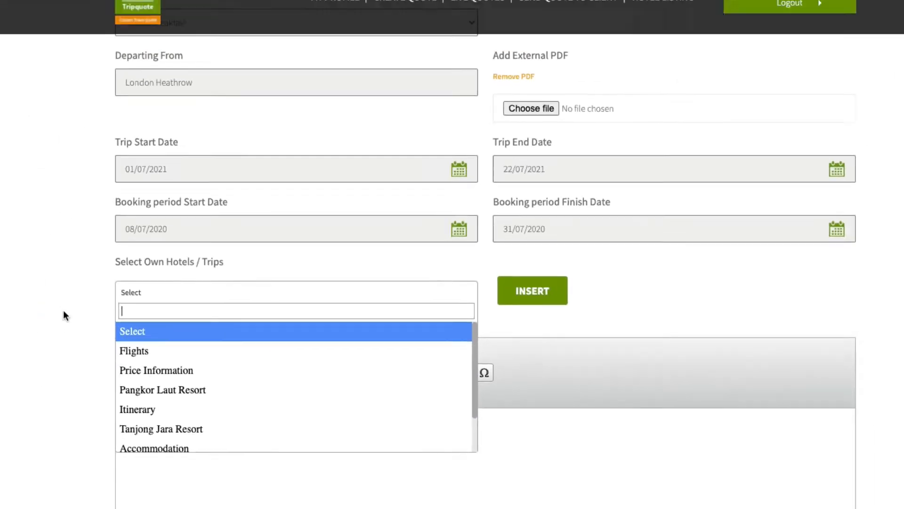
click(156, 341)
scroll(246, 460, down, 3)
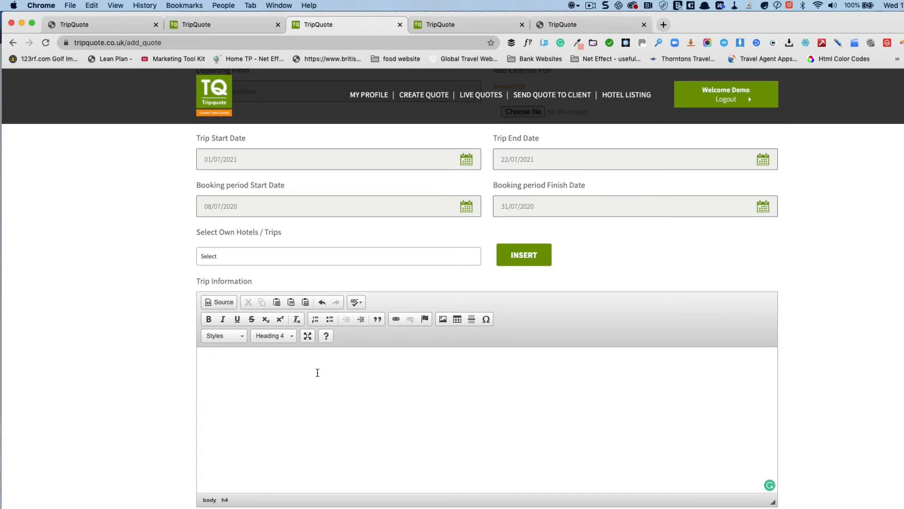
Step: Type a bold 'Here is your quote' line in Trip Information and set its format to Normal
click(309, 362)
key(super+b)
text(Here is you)
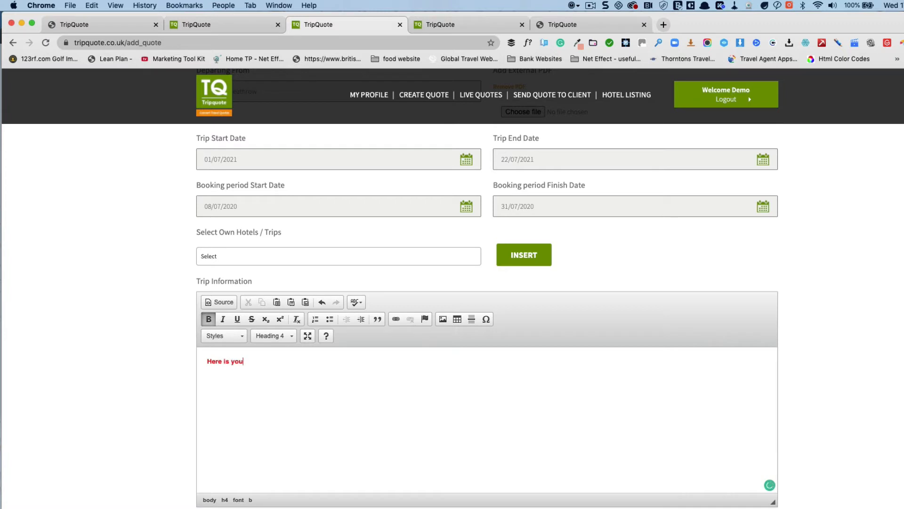
text(r quote)
drag(267, 360, 208, 361)
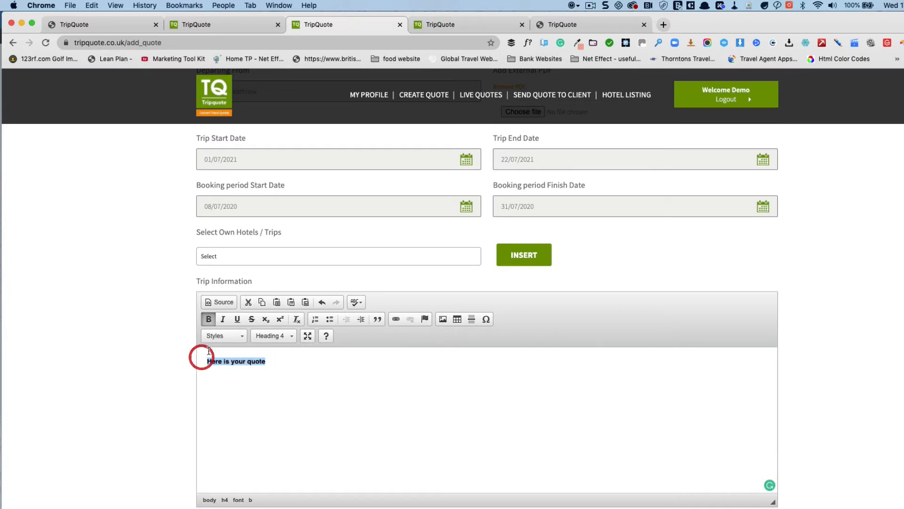
click(271, 336)
click(273, 359)
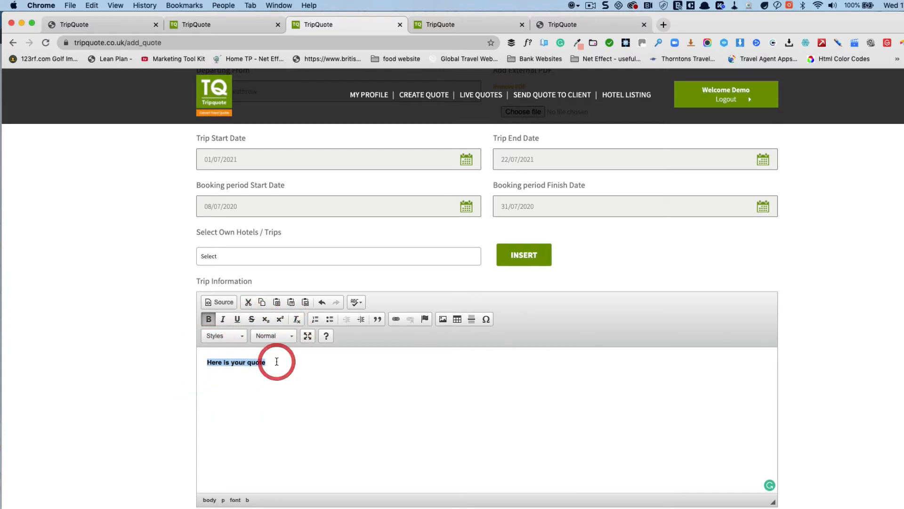
drag(277, 361, 201, 363)
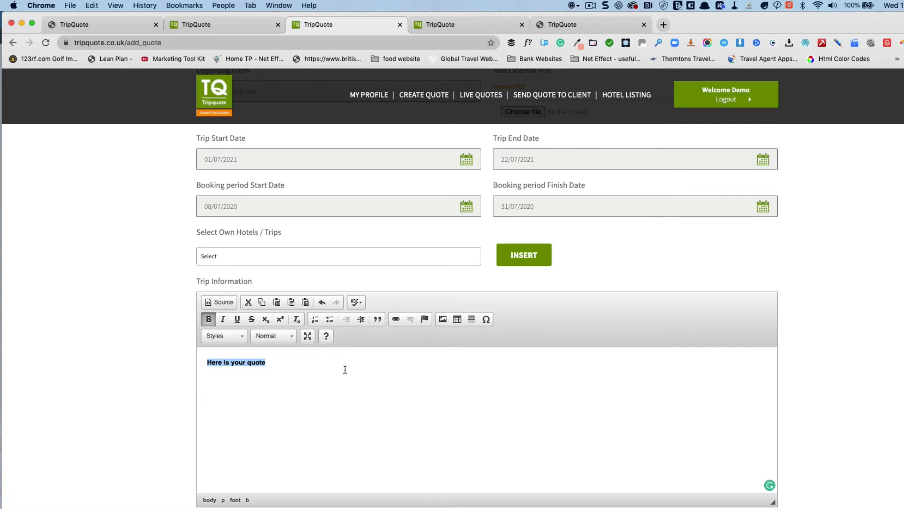
click(343, 368)
Step: Switch the editor to HTML source view and select the source line
click(285, 418)
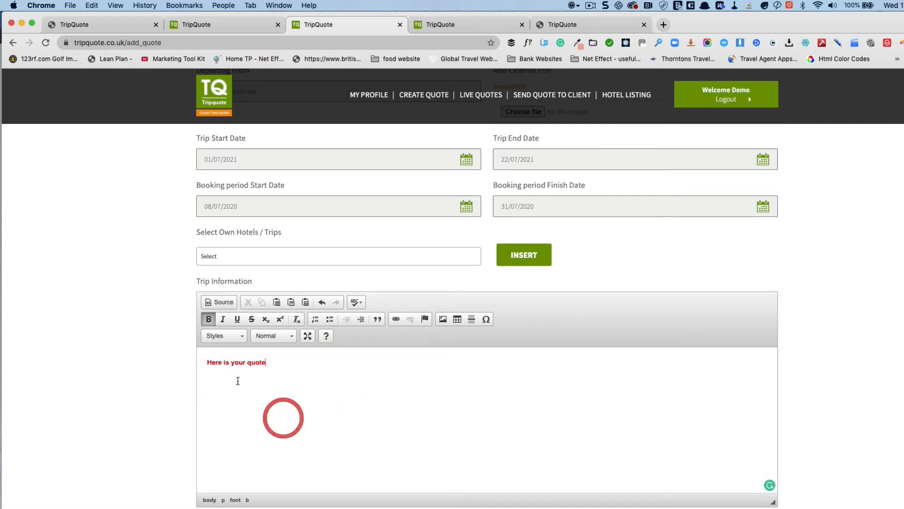
click(211, 303)
triple_click(210, 351)
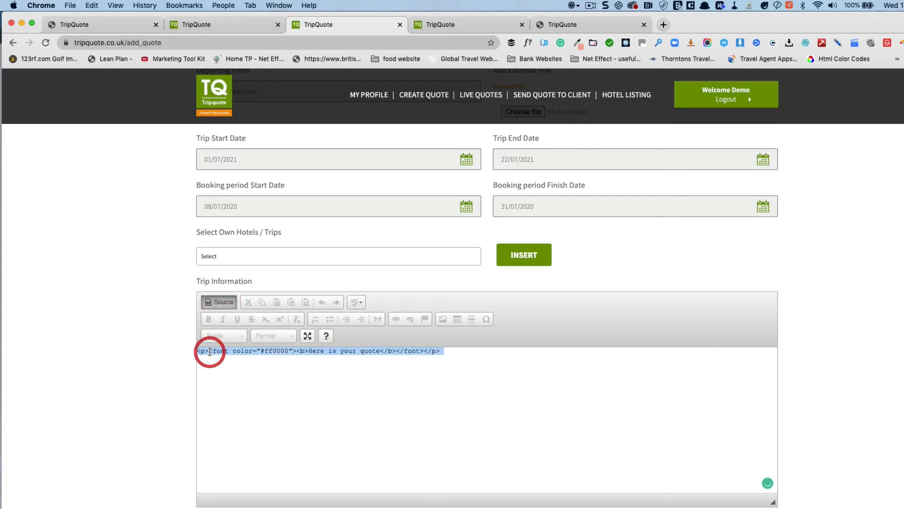
Step: Delete the HTML source and type 'Please find your quote details below:' as plain text, fixing typos
key(BackSpace)
click(221, 303)
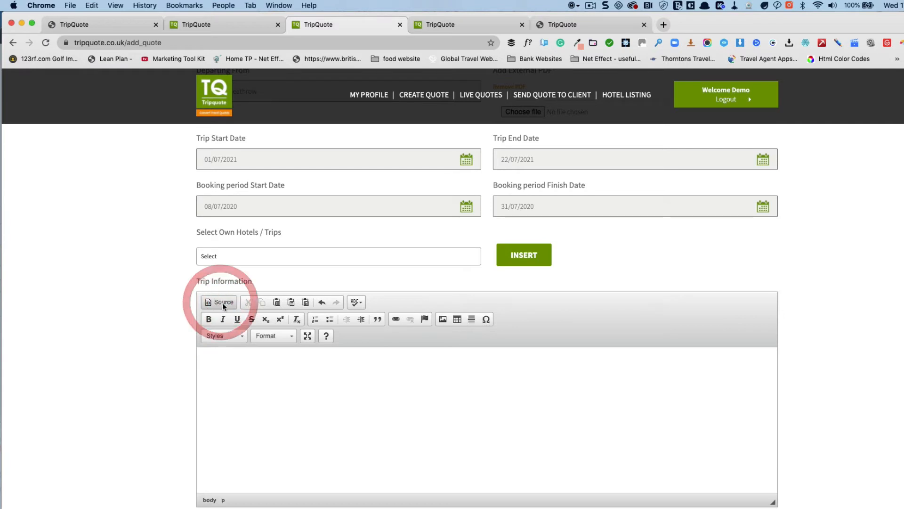
click(237, 354)
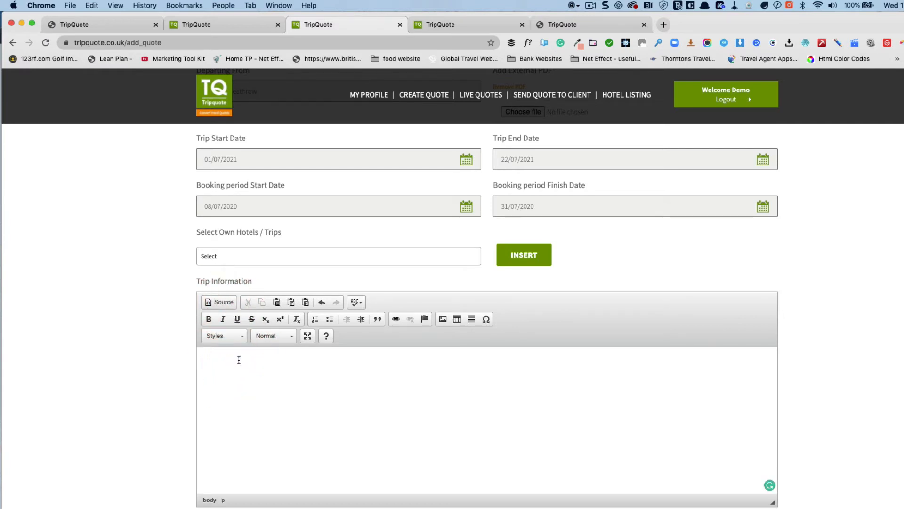
text(Please fined your quote below:)
click(274, 362)
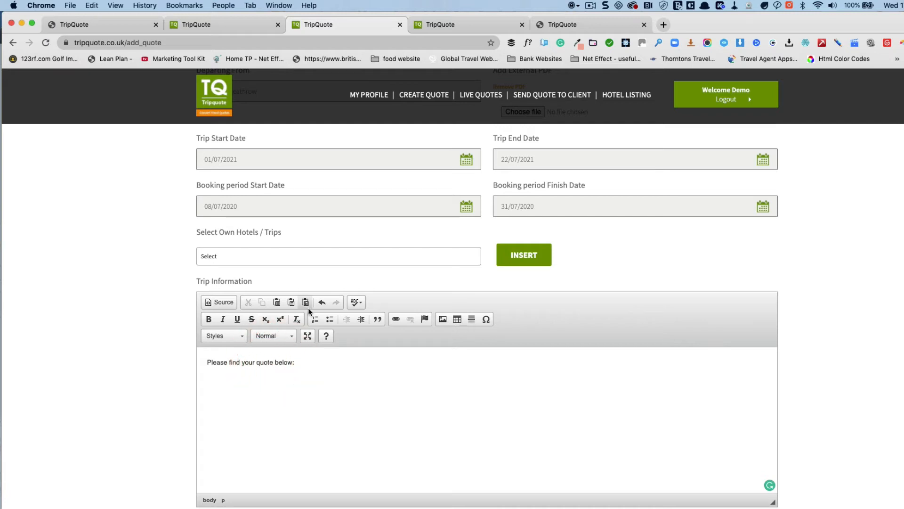
text(details)
click(324, 362)
Step: Insert the saved Accommodation section and append 'add anything' after its Lorem Ipsum text
click(258, 258)
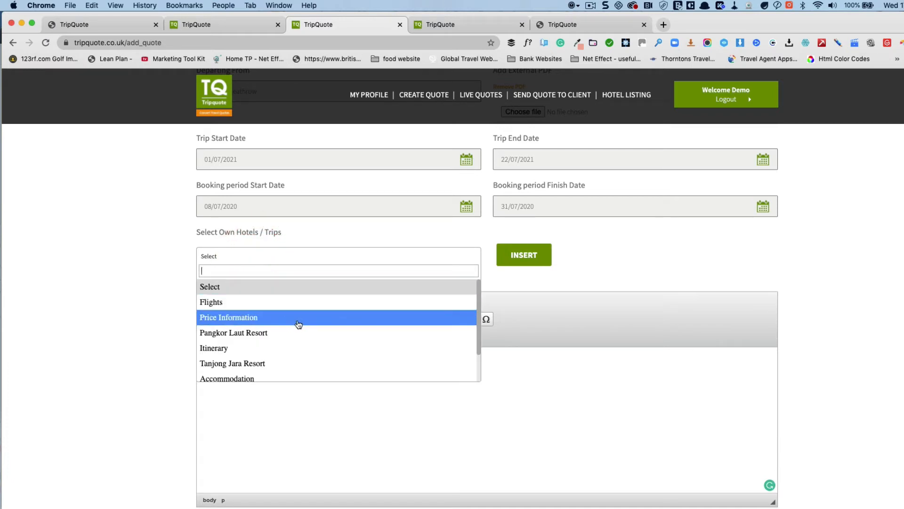
scroll(297, 323, down, 1)
scroll(297, 323, down, 3)
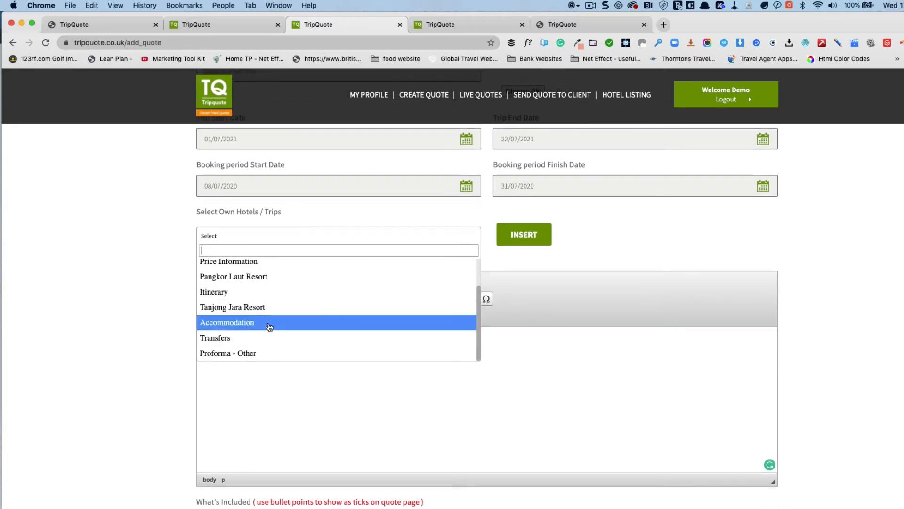
click(269, 324)
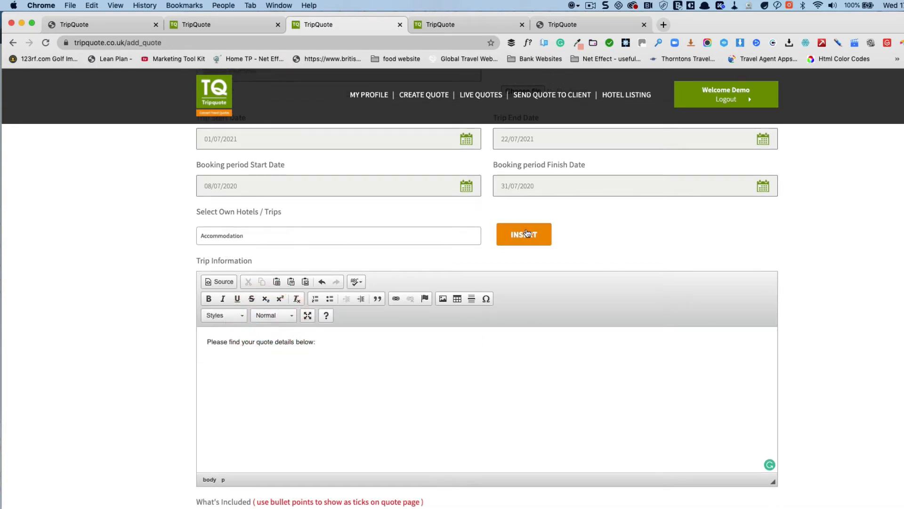
click(527, 233)
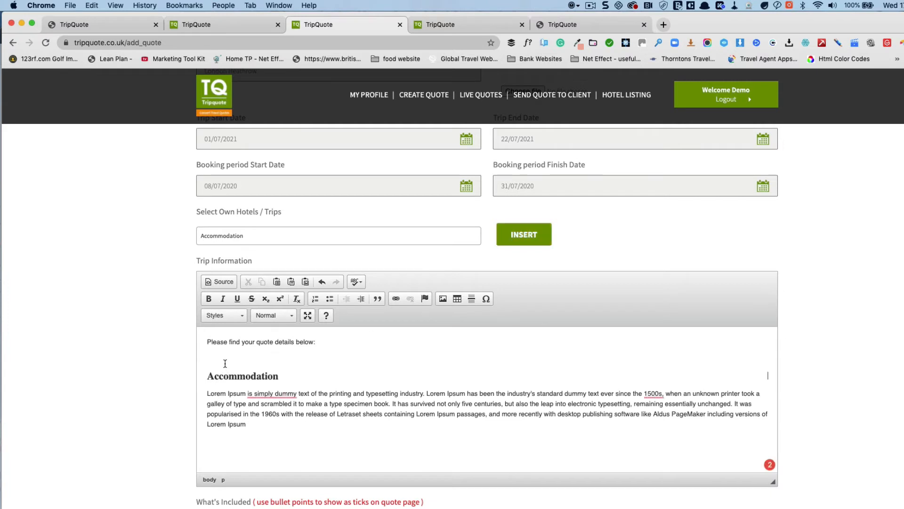
scroll(226, 365, down, 1)
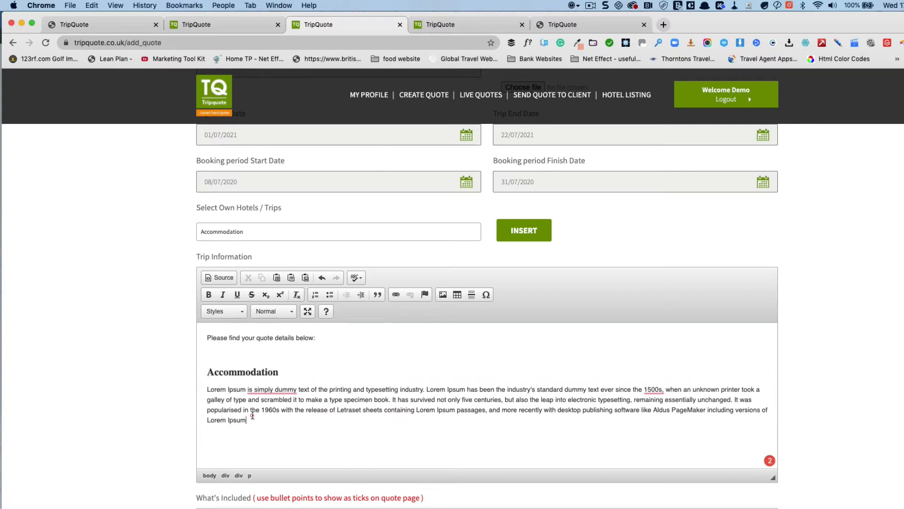
click(252, 416)
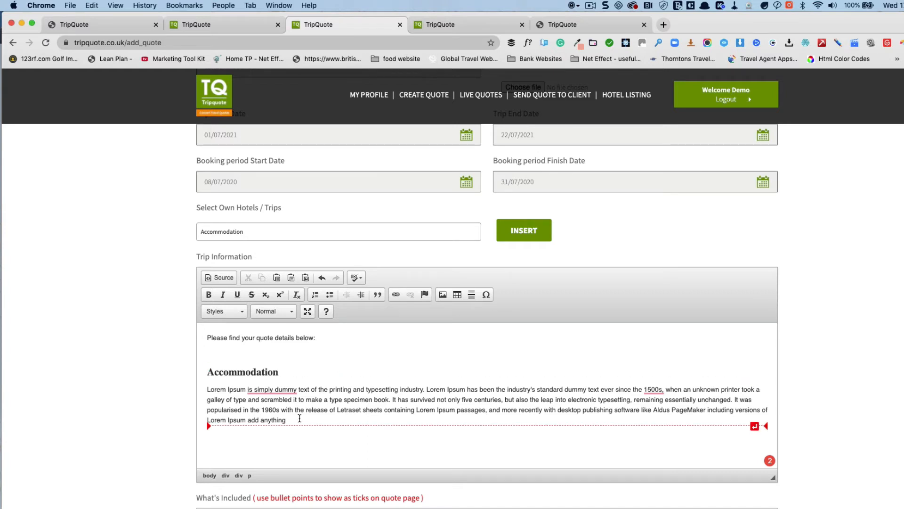
click(333, 232)
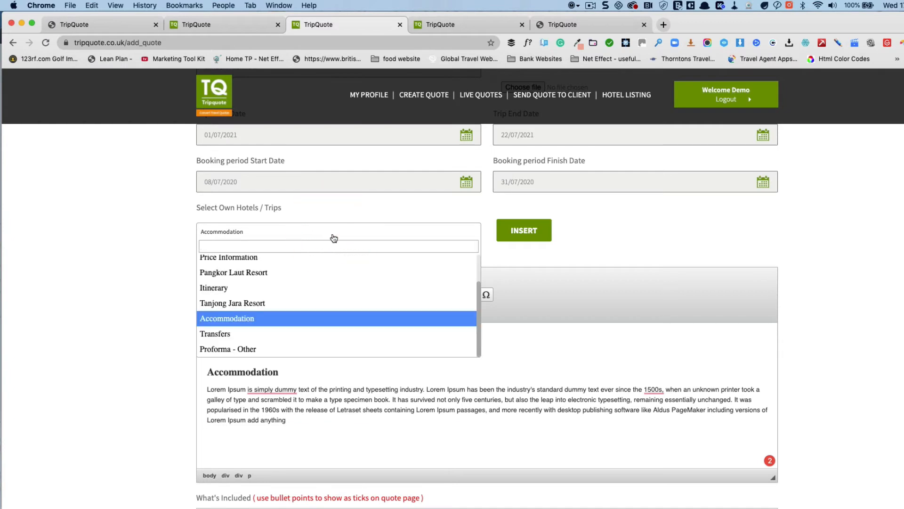
Step: Insert the Pangkor Laut Resort and Tanjong Jara Resort write-ups with their galleries
click(323, 272)
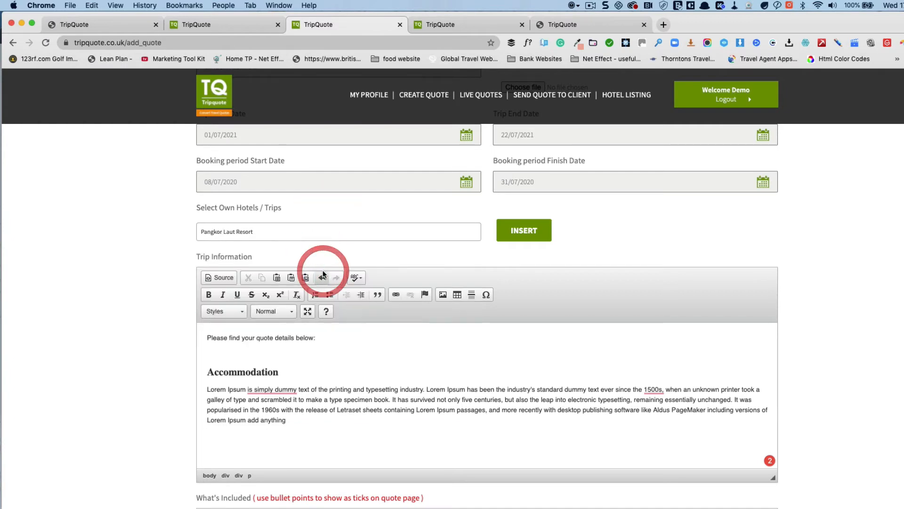
click(524, 230)
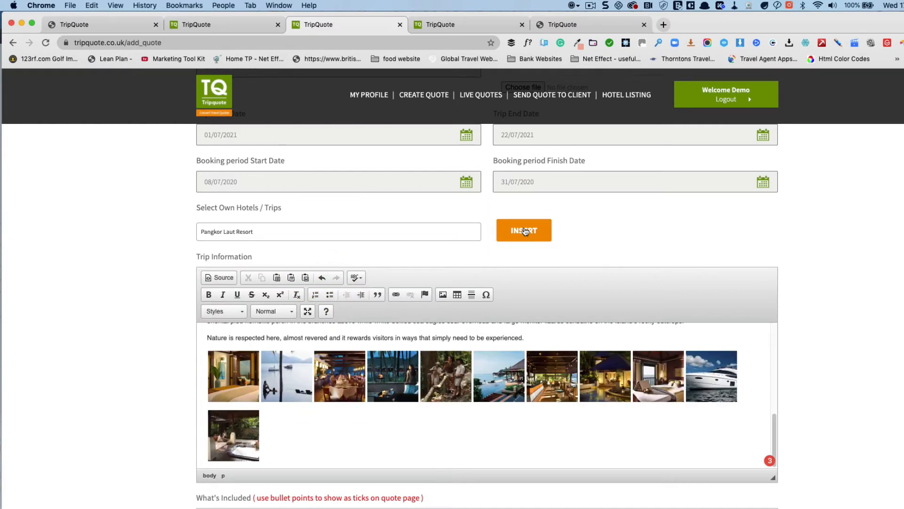
click(404, 233)
click(311, 339)
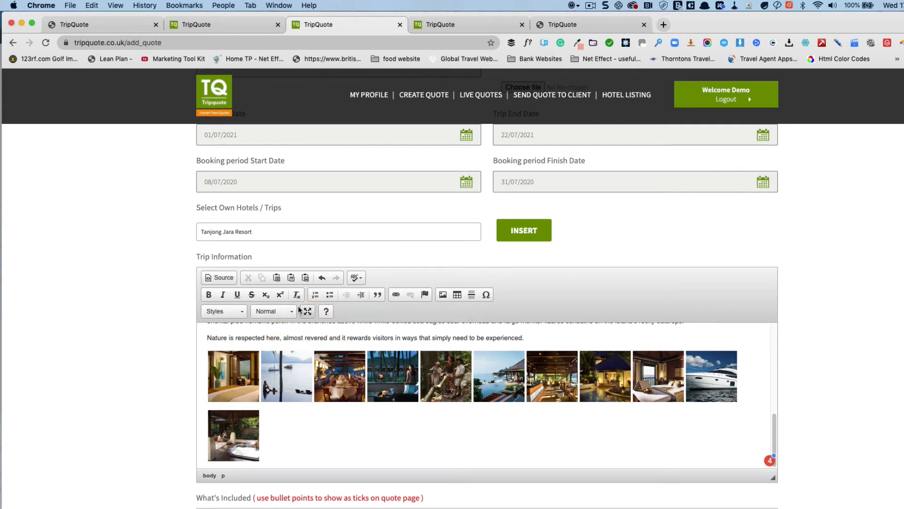
click(525, 237)
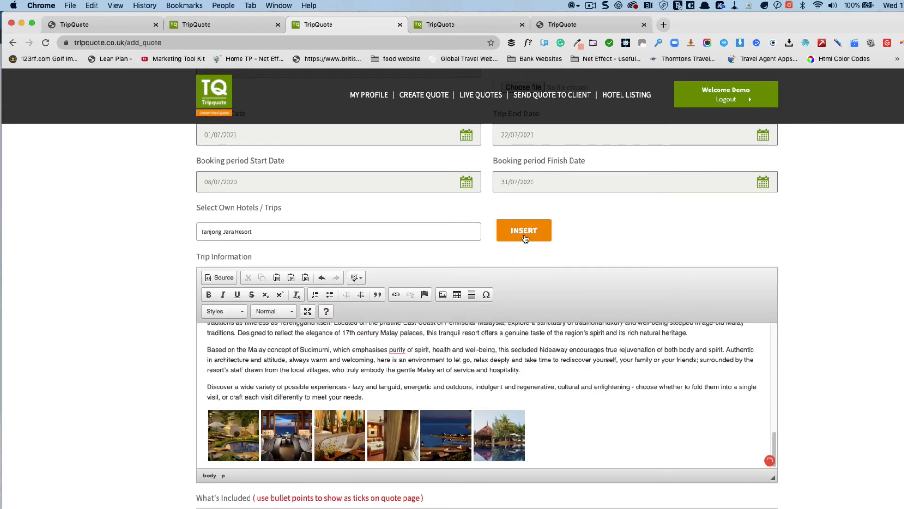
Step: Insert the saved Flights section into Trip Information
click(454, 233)
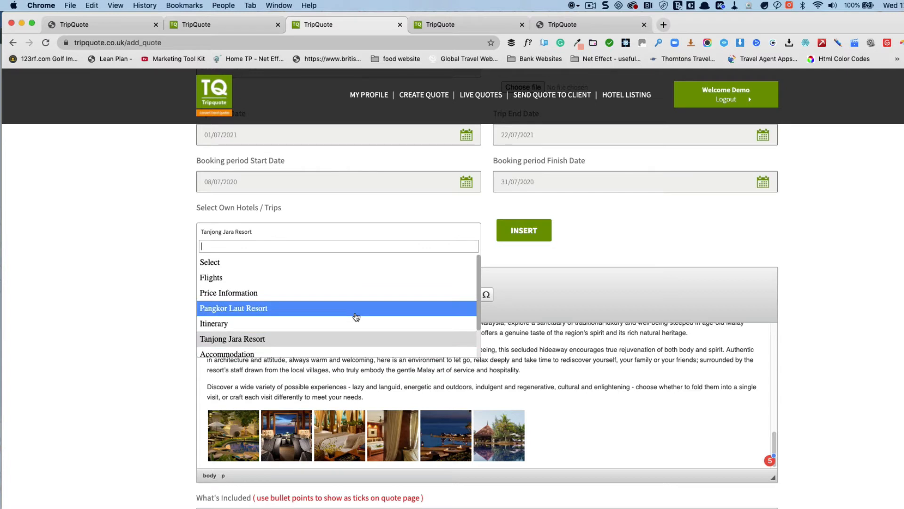
scroll(356, 316, down, 2)
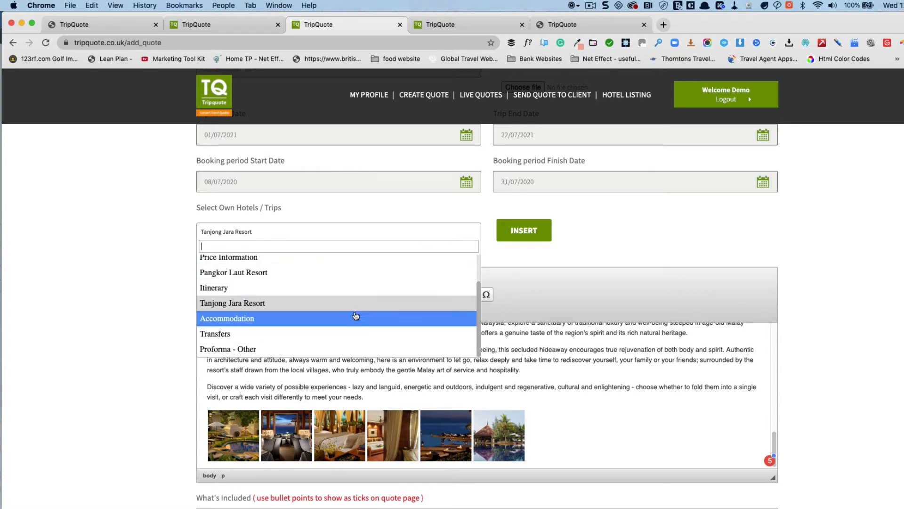
scroll(349, 306, up, 2)
click(318, 278)
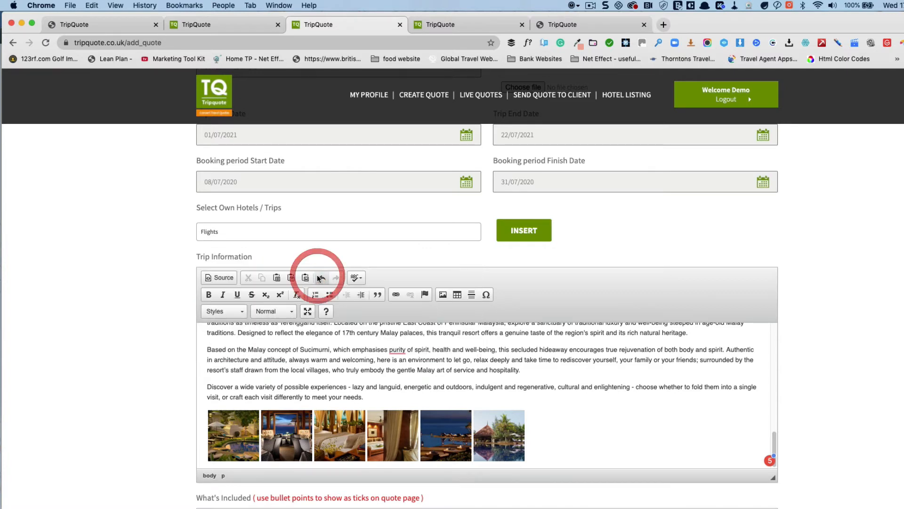
click(504, 231)
scroll(556, 384, down, 6)
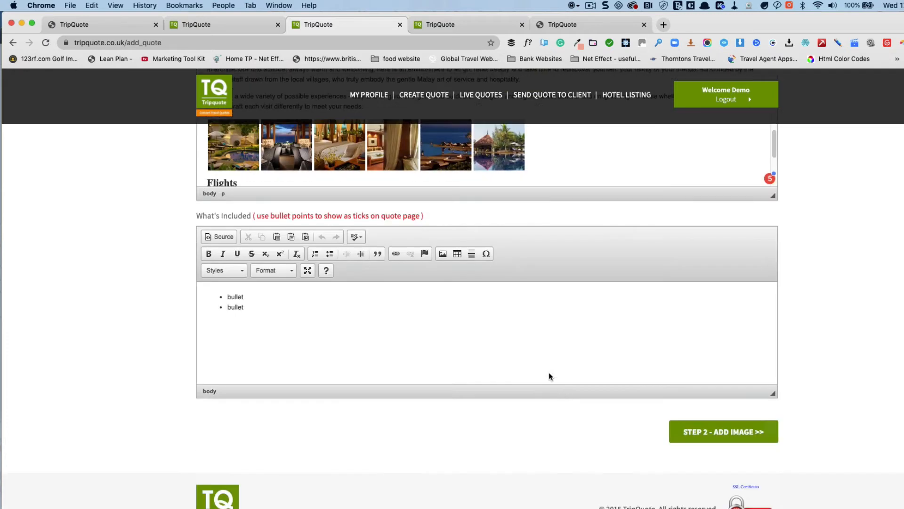
scroll(161, 369, up, 5)
scroll(270, 322, down, 3)
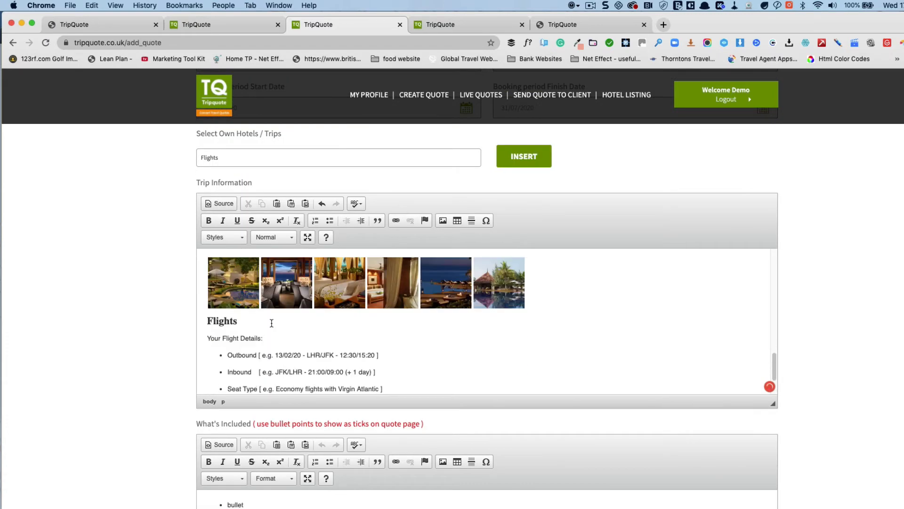
scroll(272, 323, down, 3)
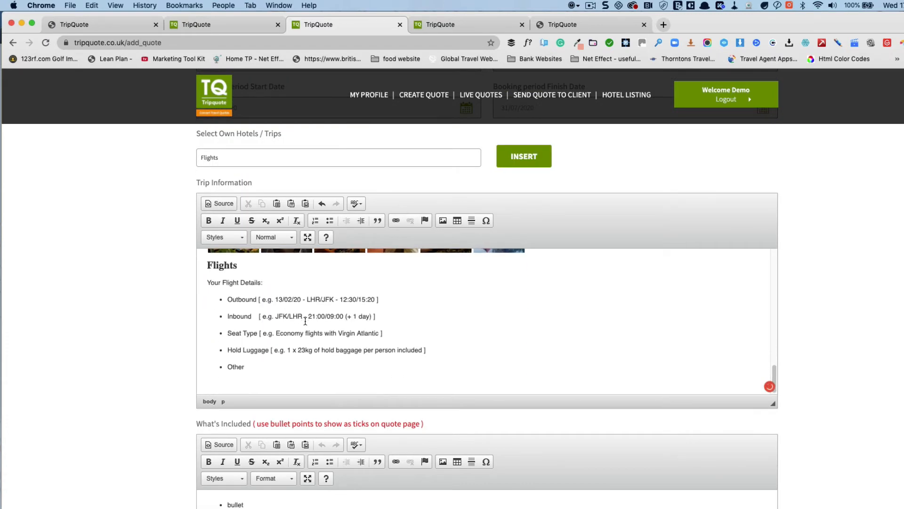
Step: Insert the Price Information block below the other sections
click(281, 164)
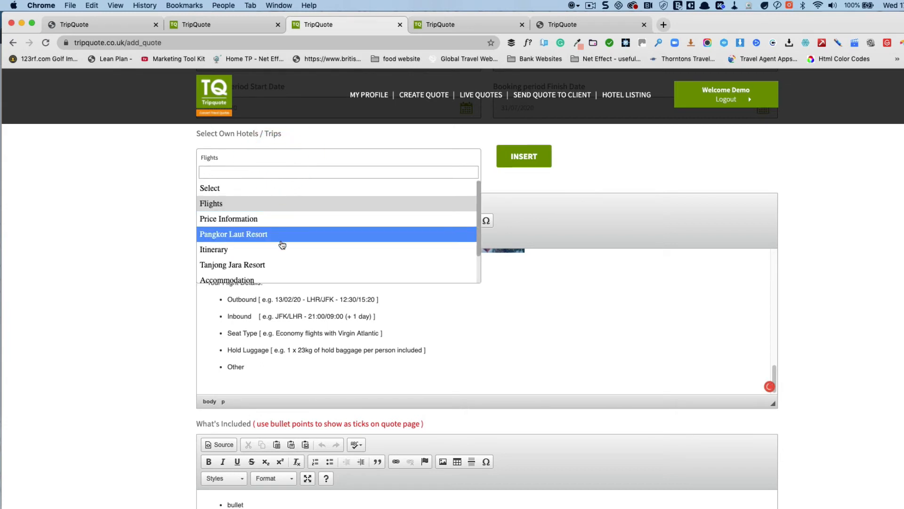
scroll(281, 243, down, 2)
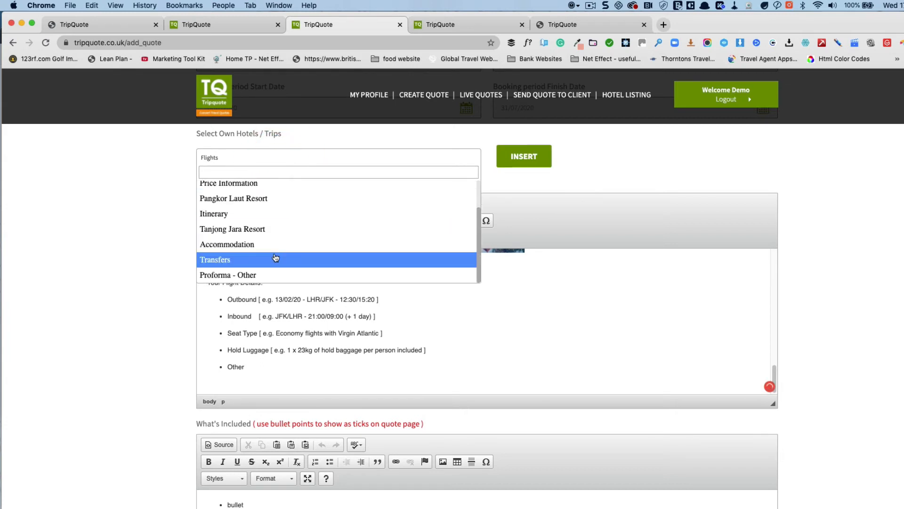
scroll(276, 247, up, 1)
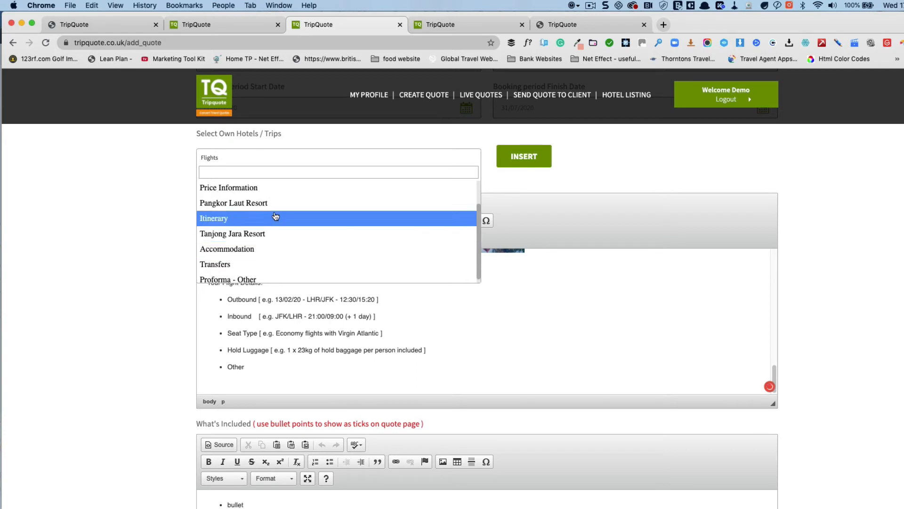
scroll(276, 216, up, 1)
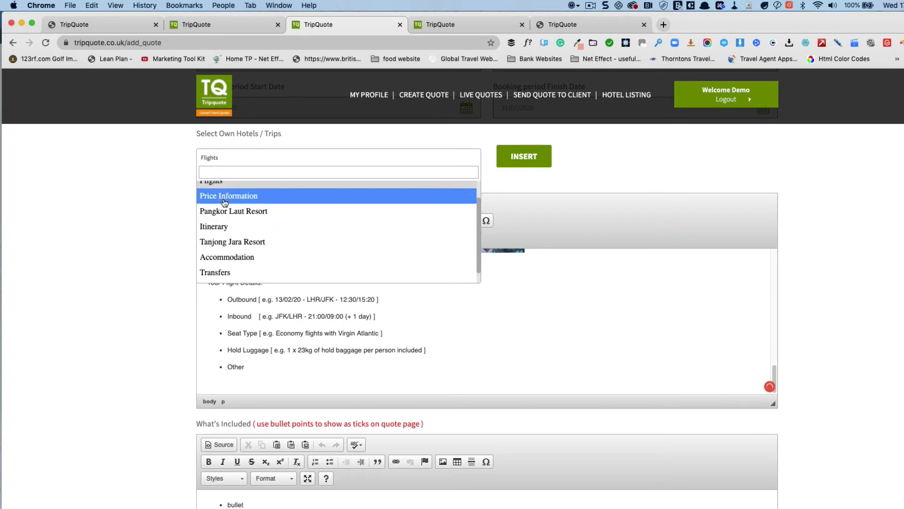
click(223, 197)
click(541, 160)
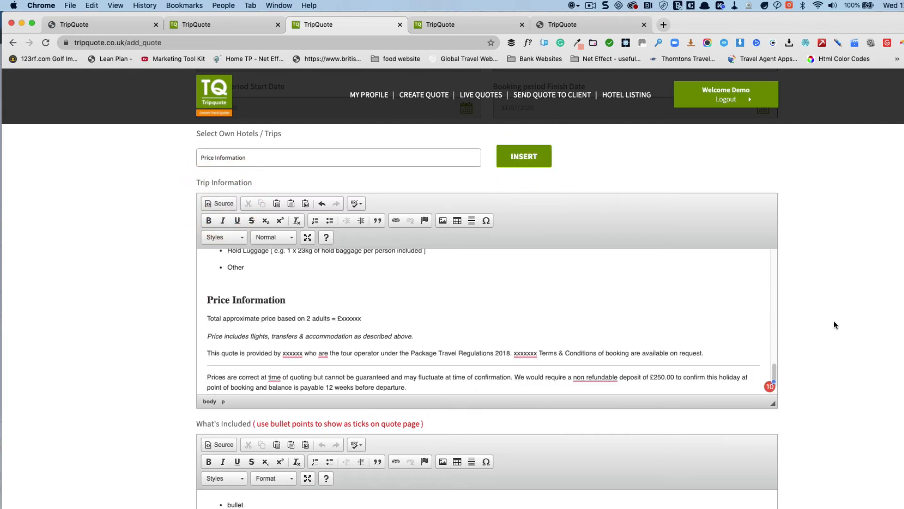
scroll(829, 321, down, 5)
Step: Replace the two What's Included placeholder bullets with 'flights' and 'car hire', then attempt STEP 2 - ADD IMAGE
double_click(230, 271)
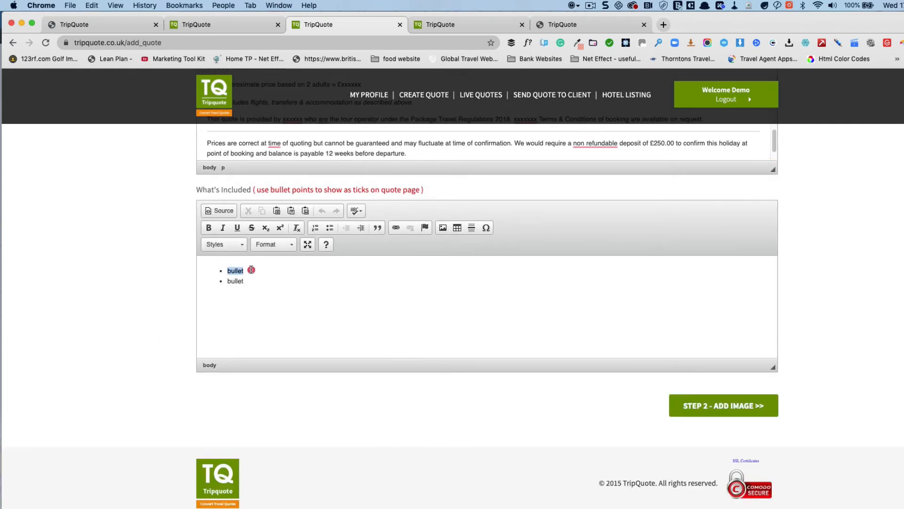
text(fil)
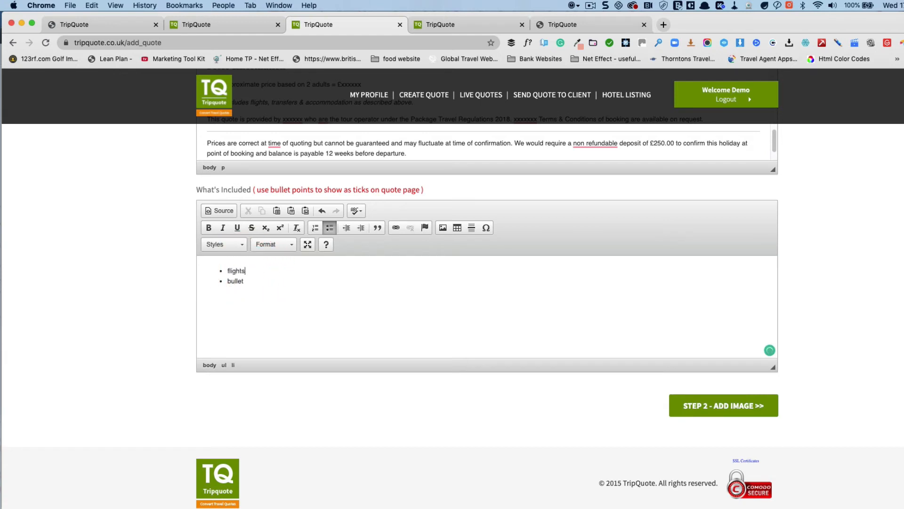
double_click(236, 281)
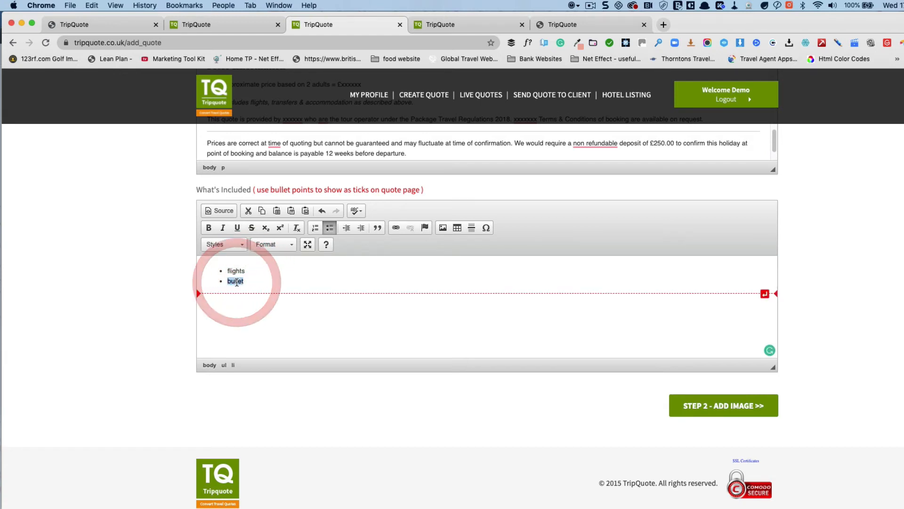
text(car hire)
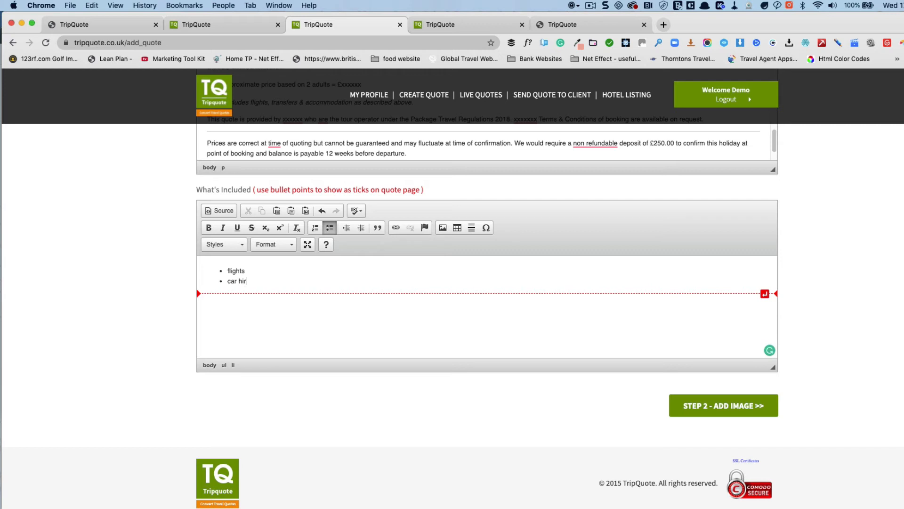
click(681, 403)
Step: Enter the client's e-mail address and mobile number, then continue to Step 2 – Add Image
click(325, 309)
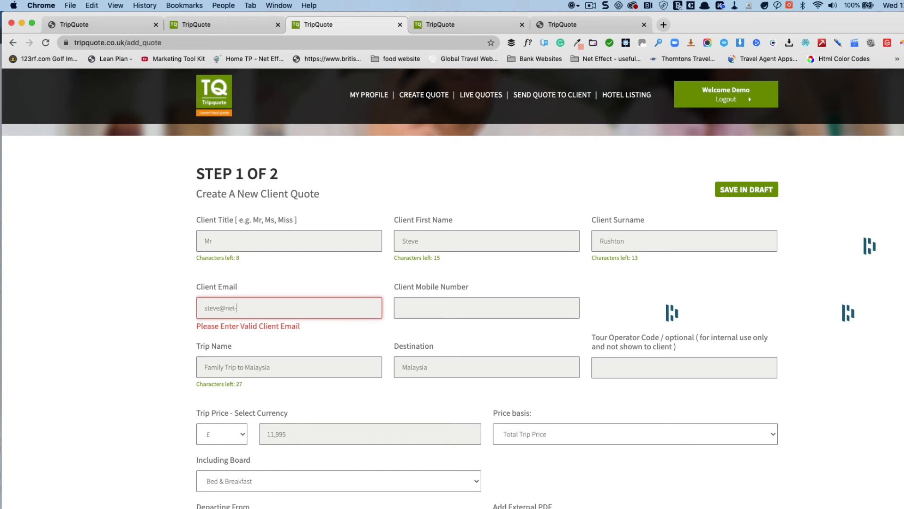
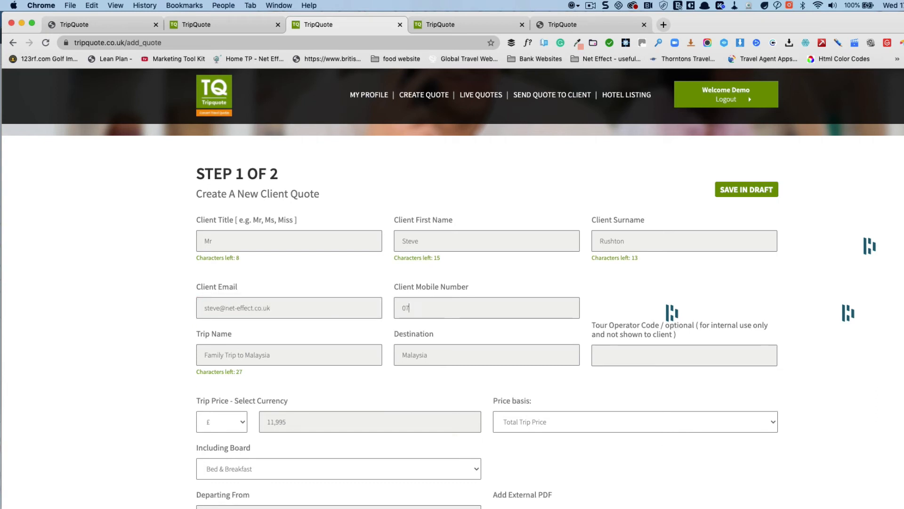
scroll(764, 417, down, 20)
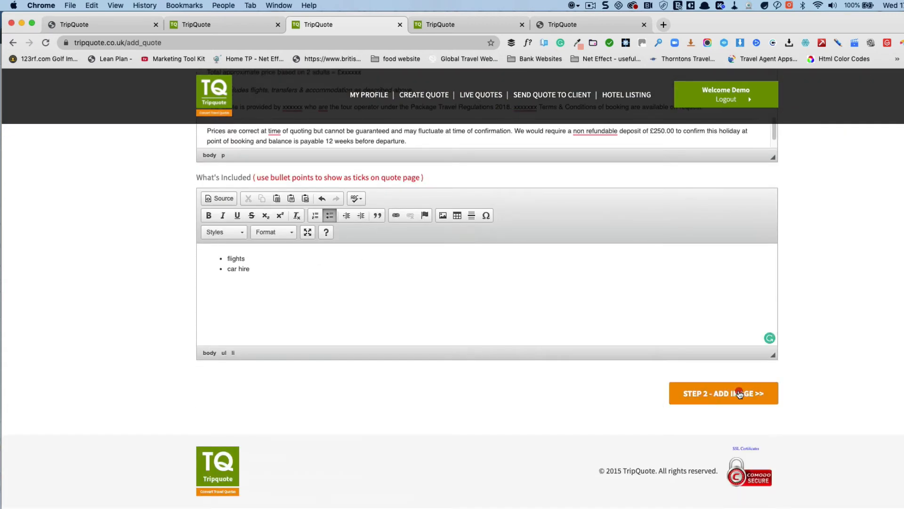
click(739, 394)
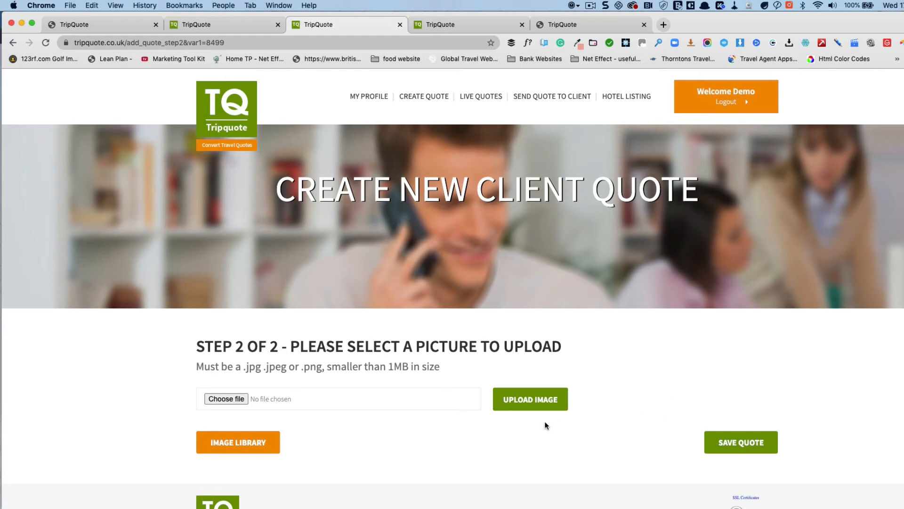
Step: Close the Image Library without choosing a picture and save the quote
click(238, 442)
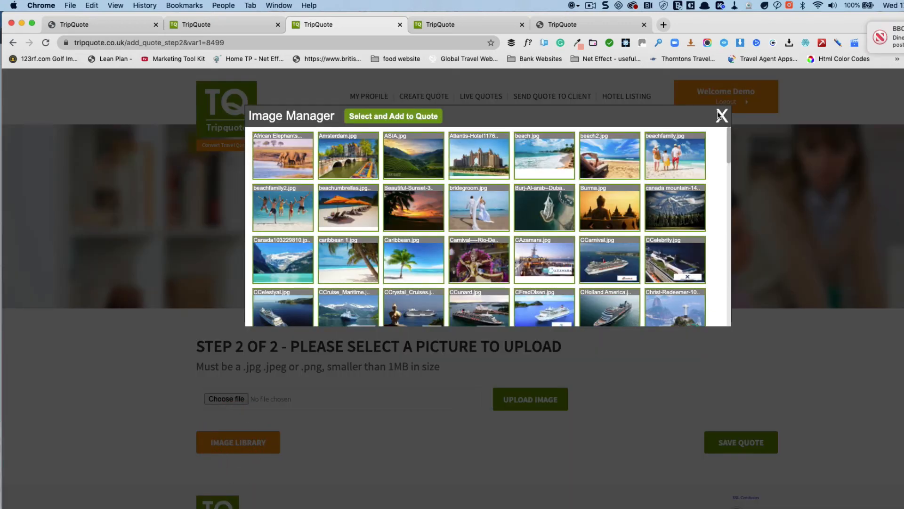
click(724, 118)
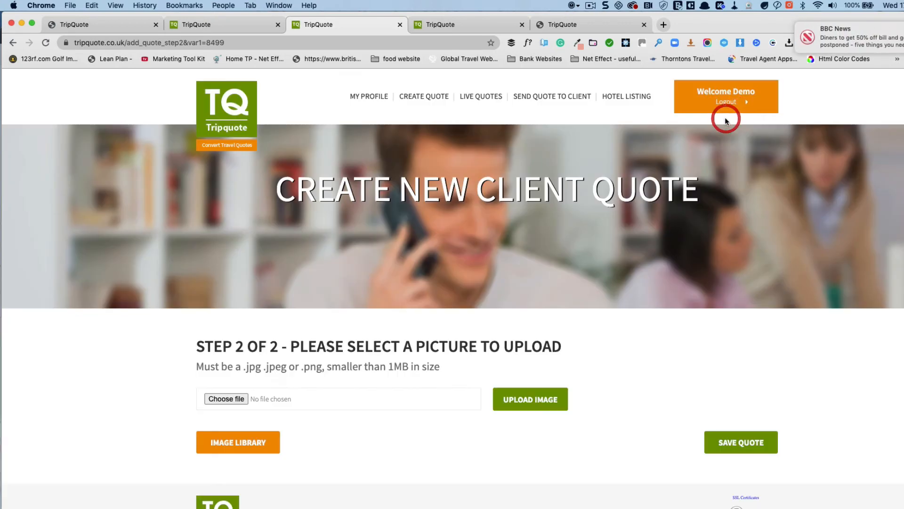
click(748, 435)
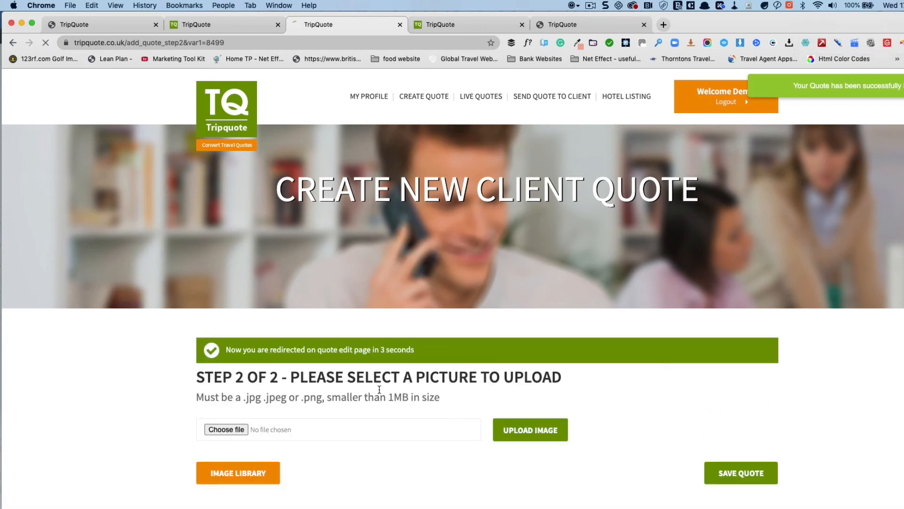
scroll(385, 383, down, 4)
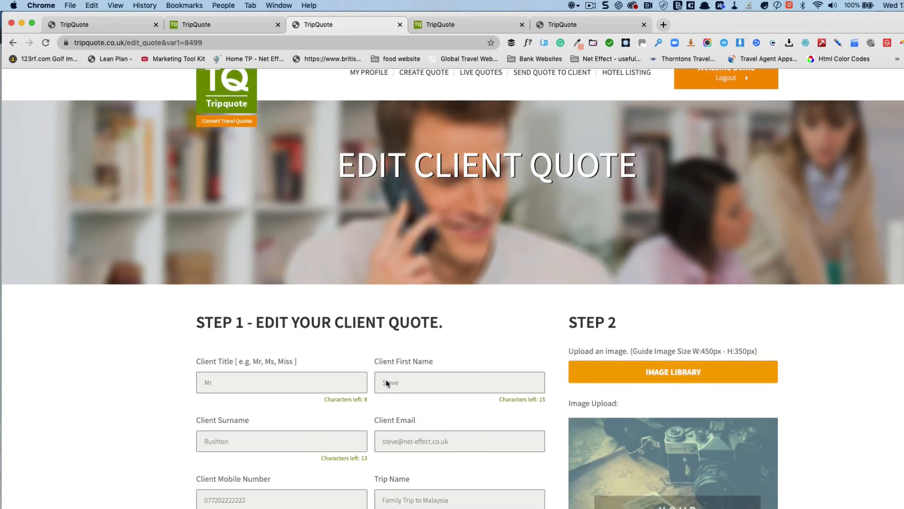
Step: Re-save the edited Family Trip to Malaysia quote and go to its Print / Send page
scroll(387, 381, down, 5)
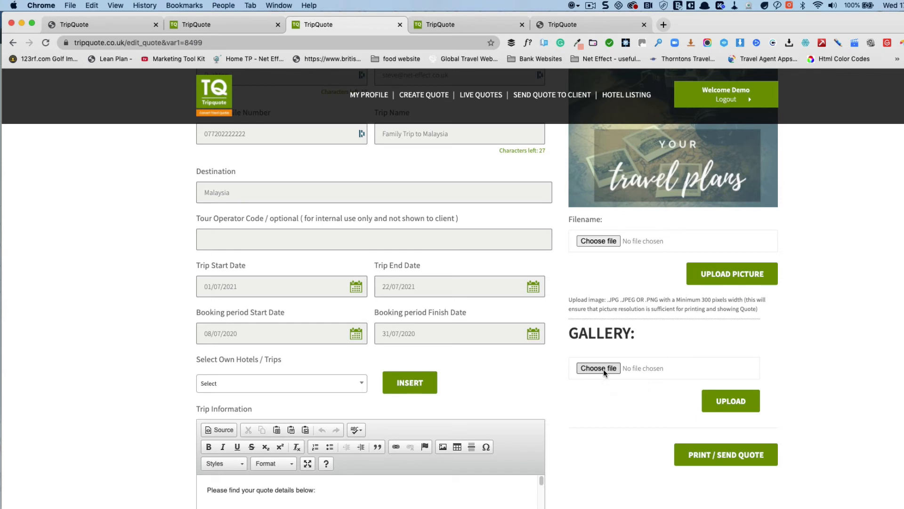
scroll(593, 428, down, 7)
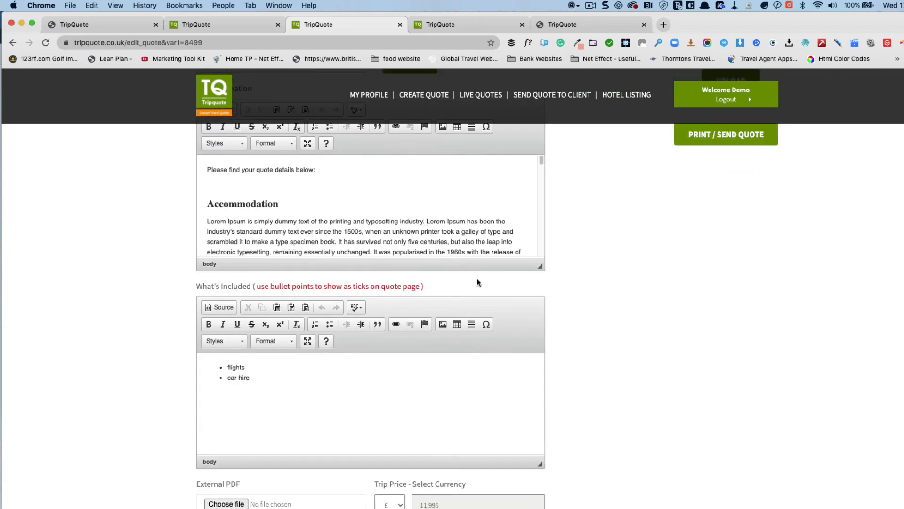
scroll(377, 188, down, 6)
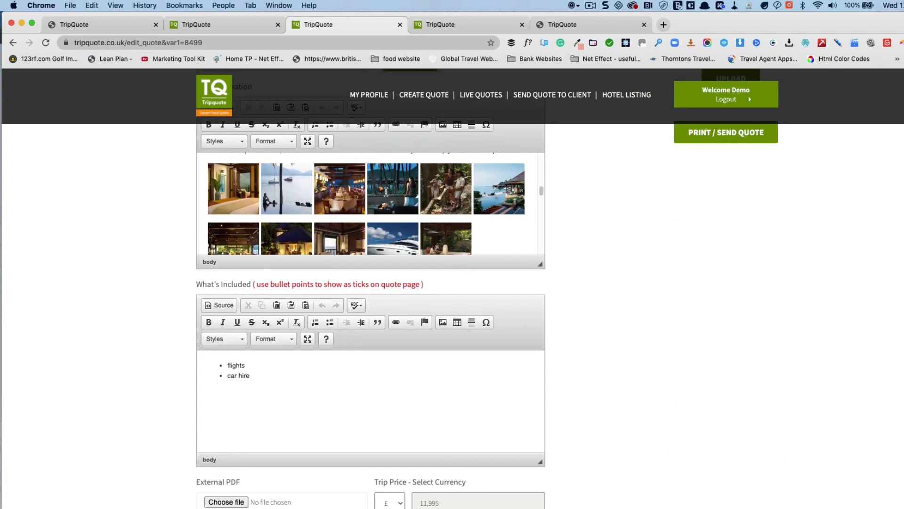
scroll(386, 191, down, 10)
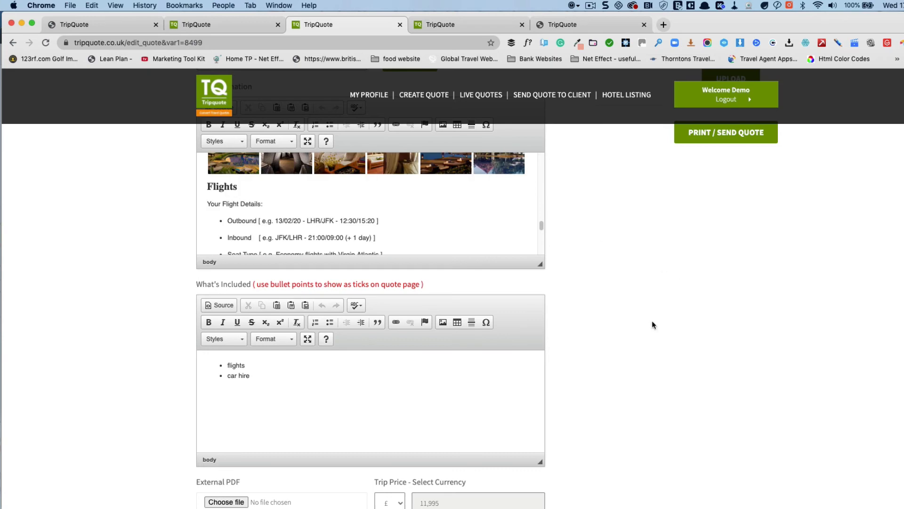
scroll(652, 320, down, 6)
click(488, 367)
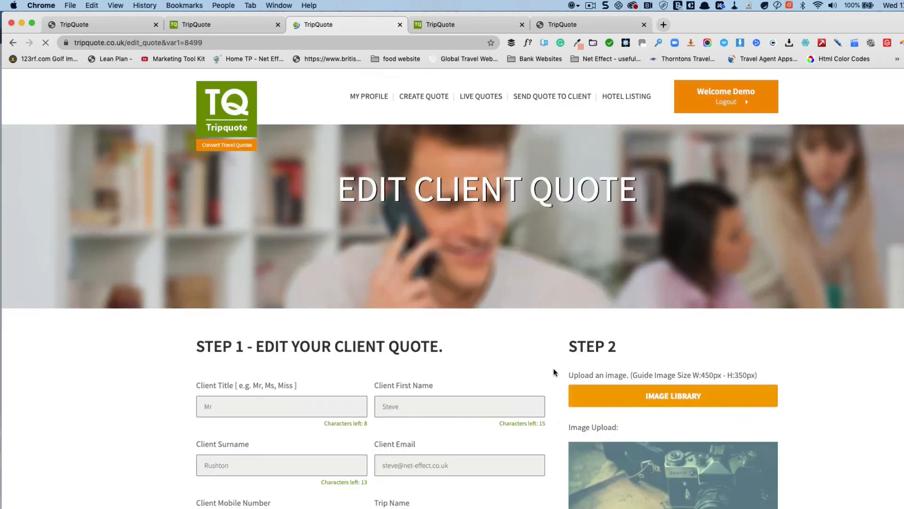
scroll(553, 368, down, 20)
click(481, 395)
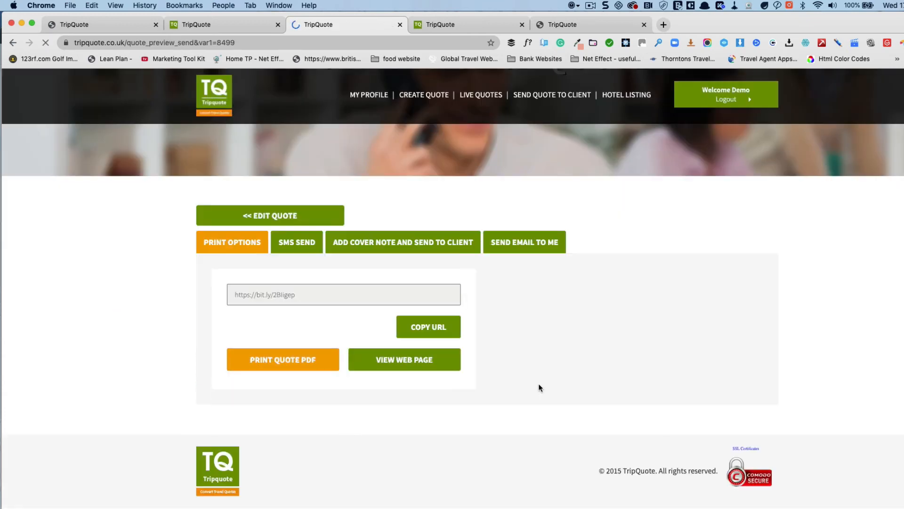
Step: Open the Family Trip to Malaysia quote as a client web page in a new tab
click(405, 361)
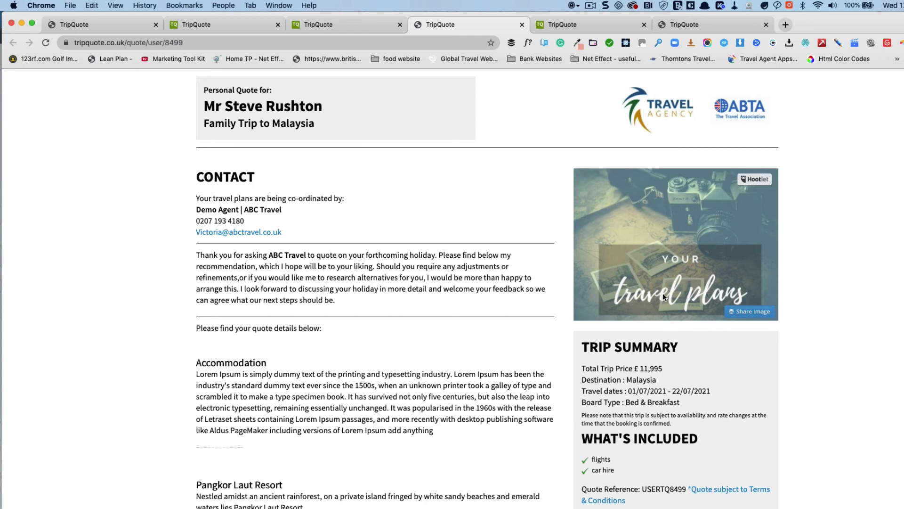
Step: Scroll through the quote's resorts and flights, then enlarge the first Pangkor Laut Resort photo
scroll(663, 293, down, 3)
scroll(404, 360, down, 5)
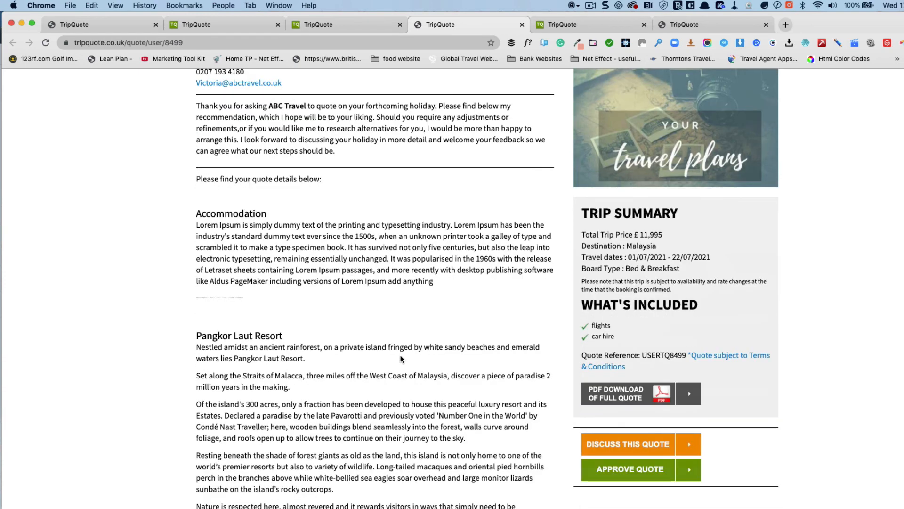
scroll(242, 283, down, 2)
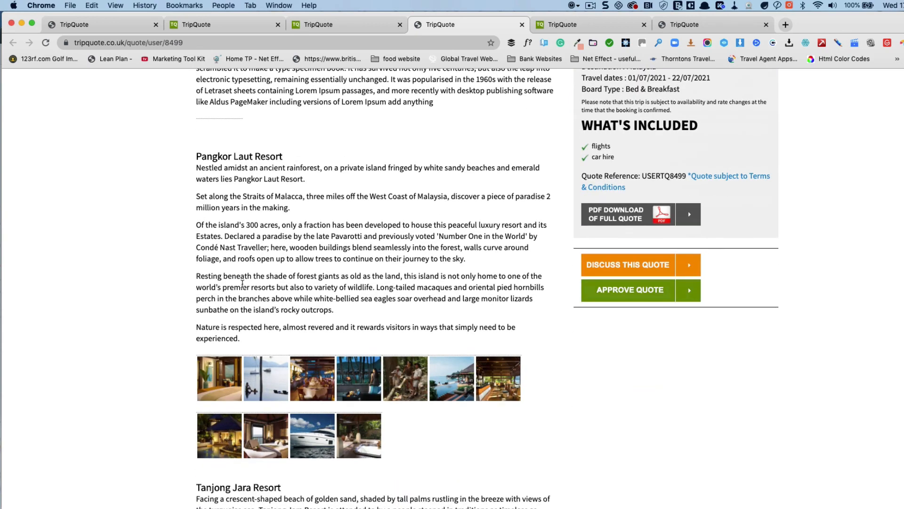
scroll(443, 359, down, 6)
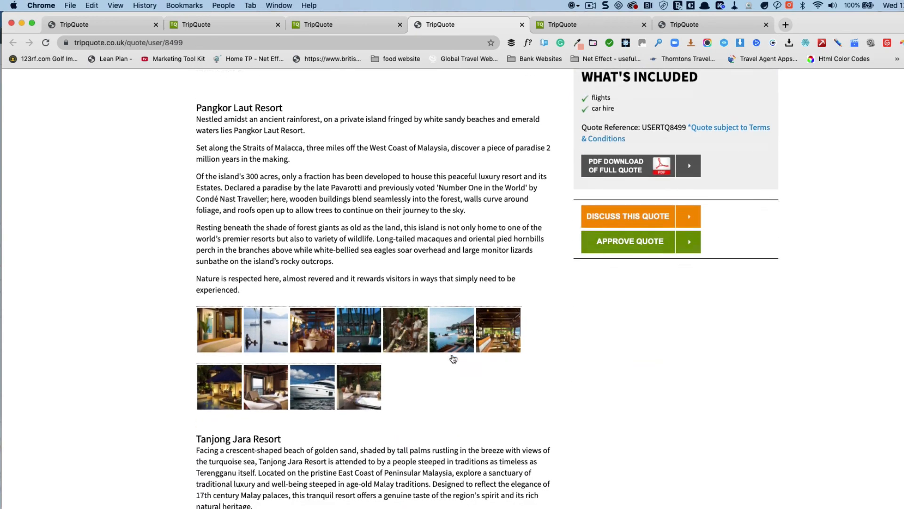
scroll(244, 259, down, 3)
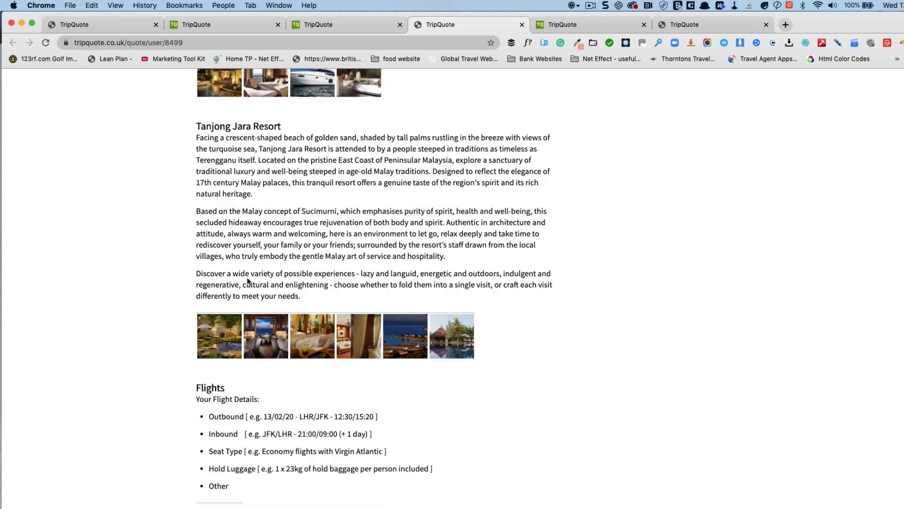
scroll(434, 345, down, 4)
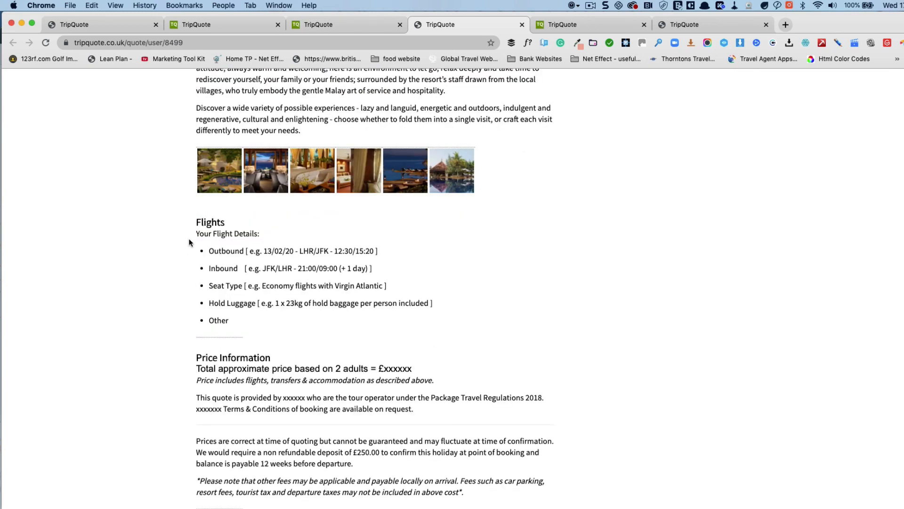
scroll(283, 347, up, 10)
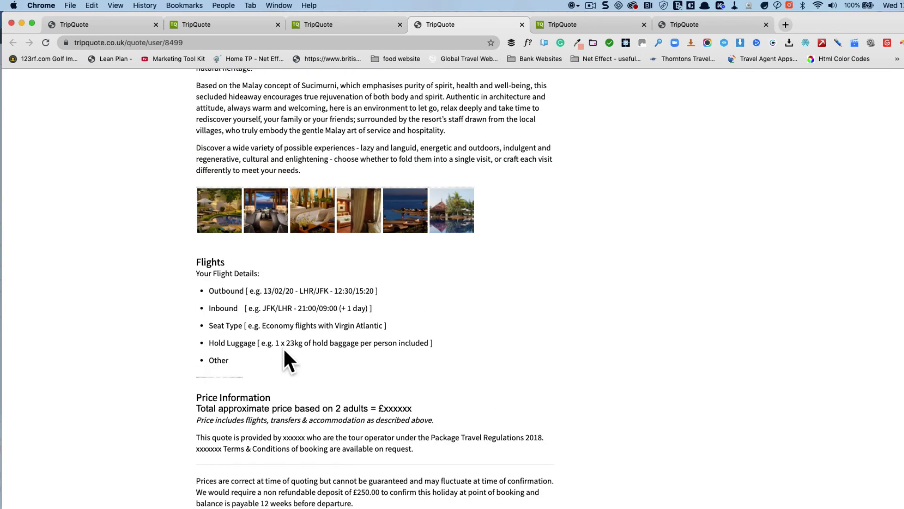
click(215, 223)
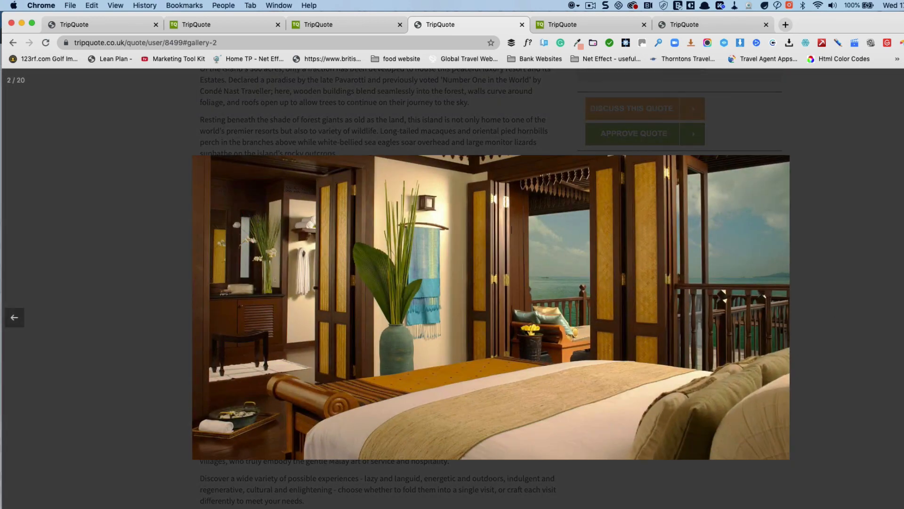
Step: Step through two more Pangkor Laut Resort photos and close the enlarged gallery
key(Right)
key(Right)
key(Right)
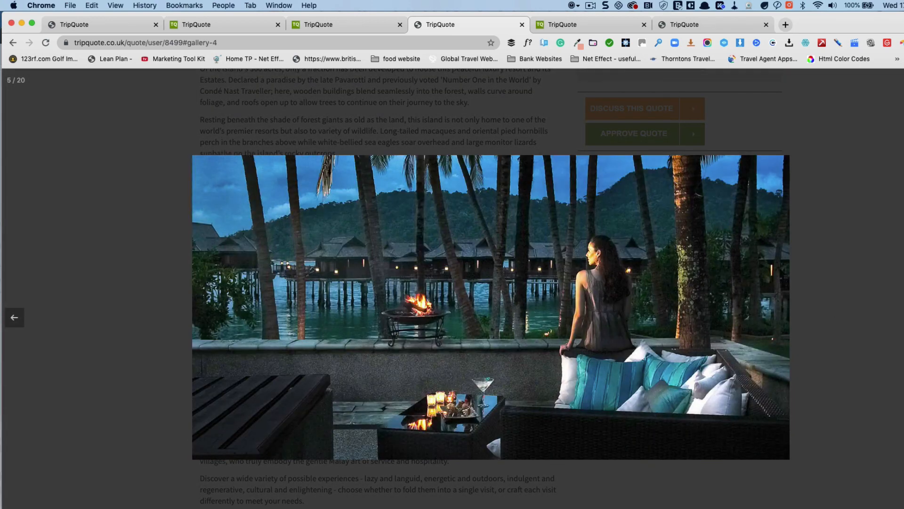
key(Right)
key(Escape)
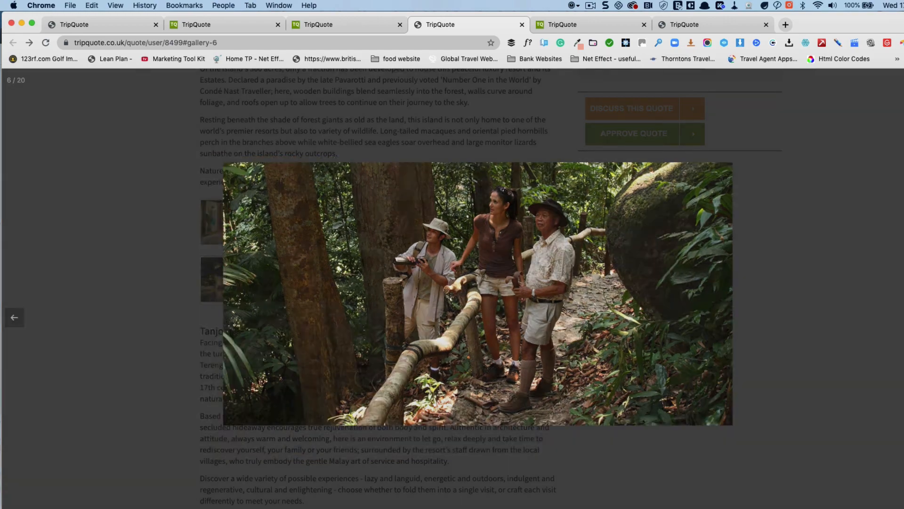
Step: Browse the Tanjong Jara Resort photos enlarged, then close the gallery back to the quote page
scroll(595, 354, down, 3)
click(235, 415)
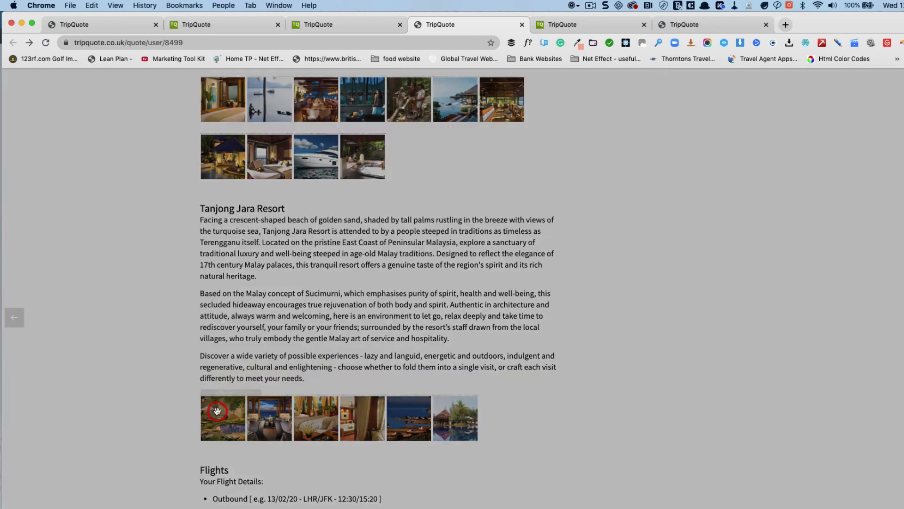
key(Right)
key(Right)
key(Right)
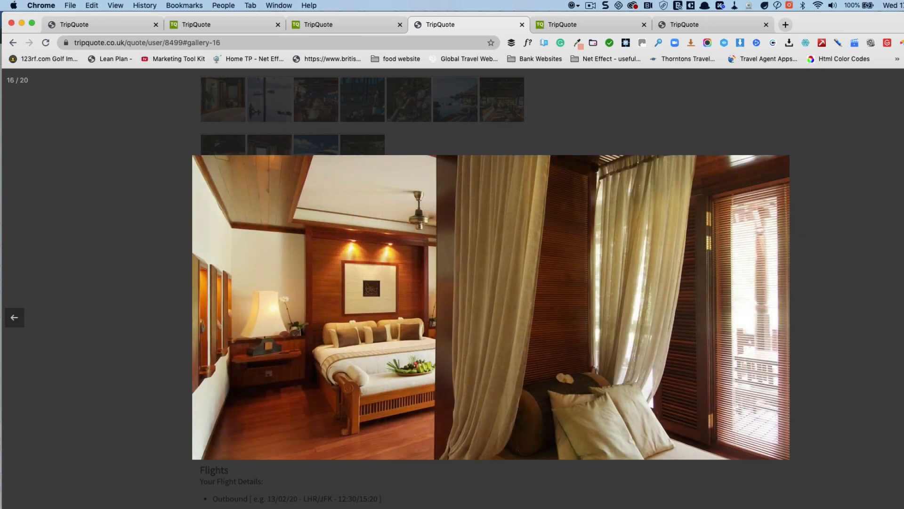
key(Escape)
scroll(493, 345, up, 5)
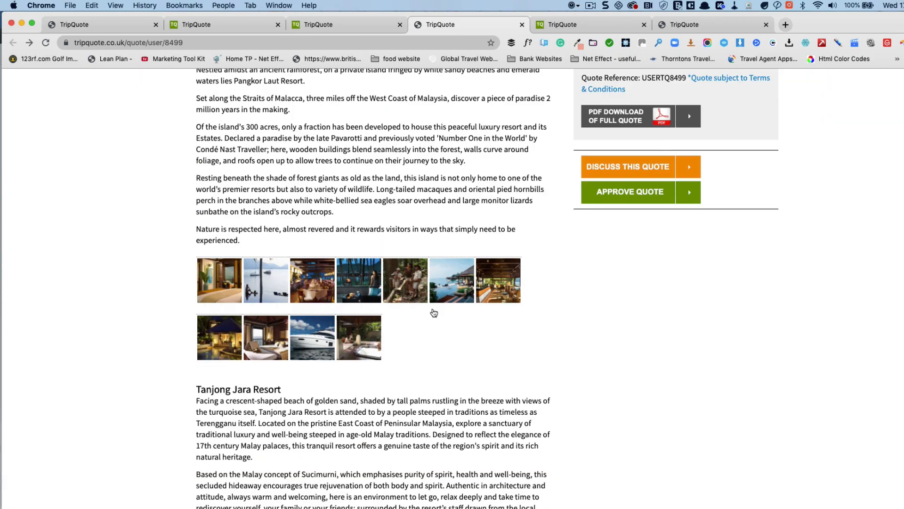
scroll(499, 343, up, 3)
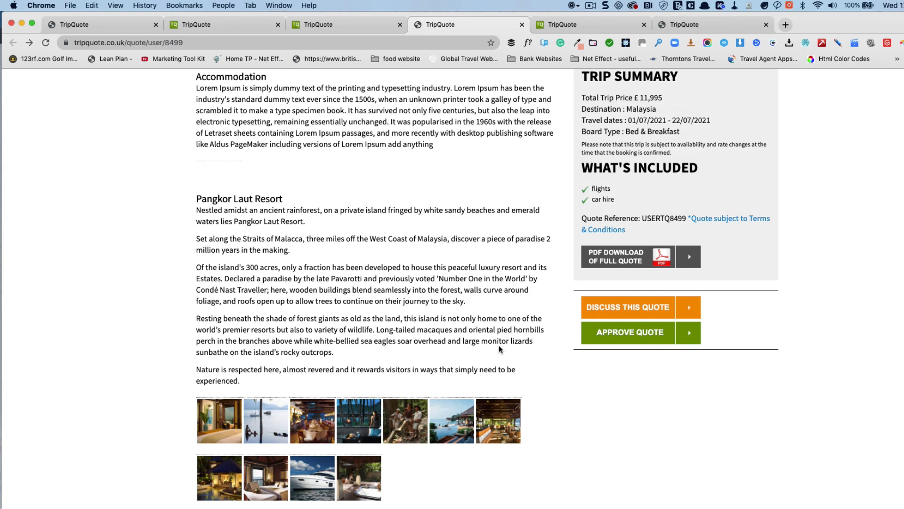
scroll(480, 326, up, 1)
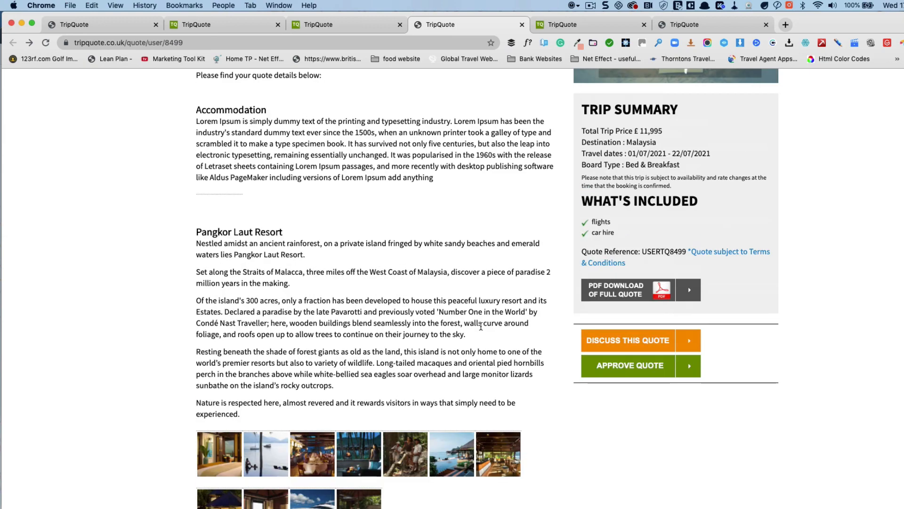
scroll(480, 326, down, 6)
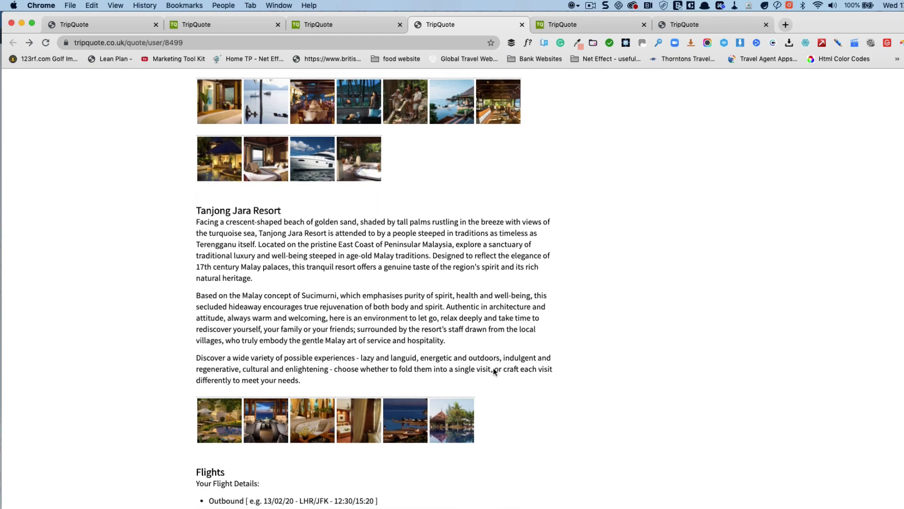